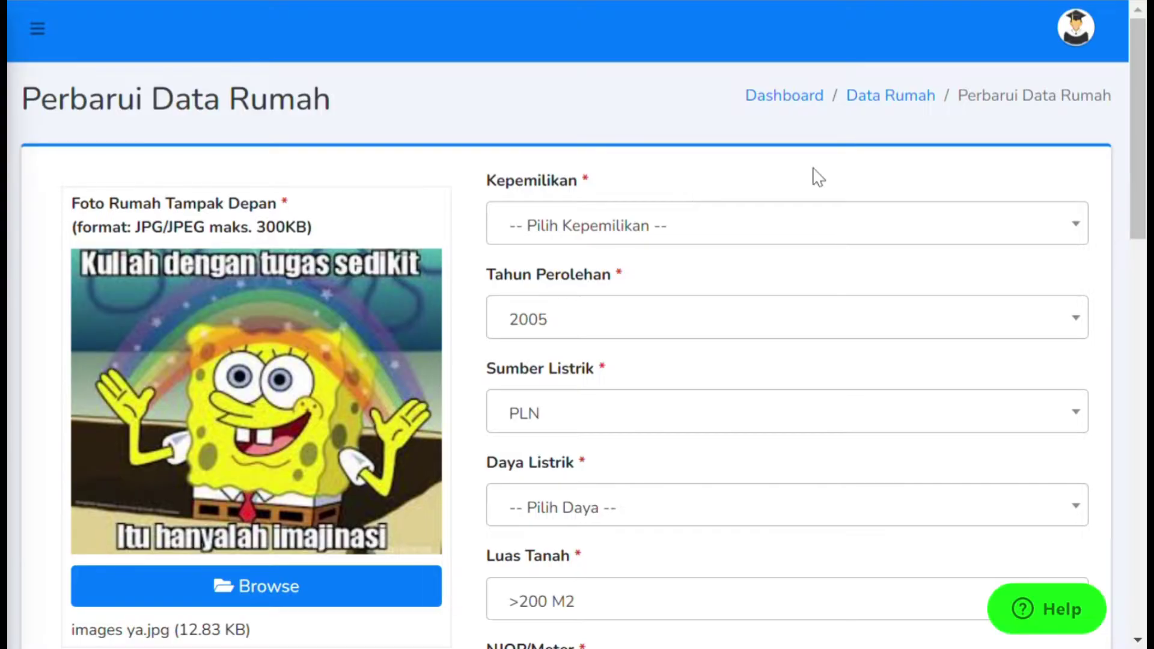
# - Review the ownership options in the house data form and set Kepemilikan to Menumpang
pyautogui.scroll(-1, 865, 172)
pyautogui.scroll(1, 870, 174)
pyautogui.click(631, 228)
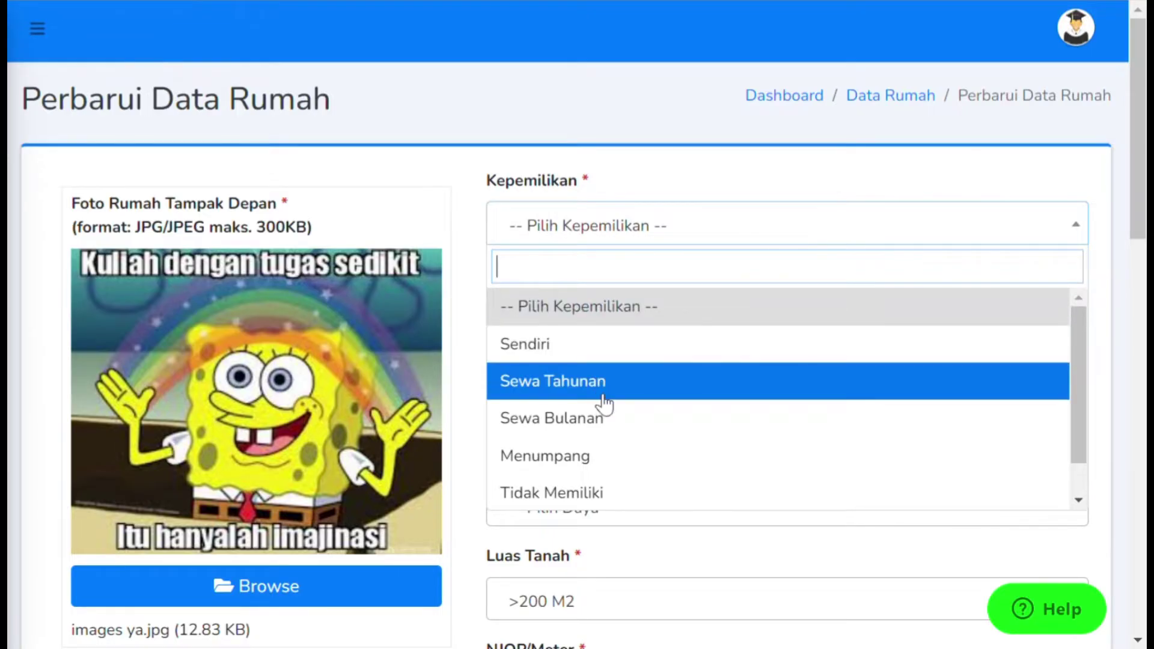
pyautogui.scroll(-1, 606, 458)
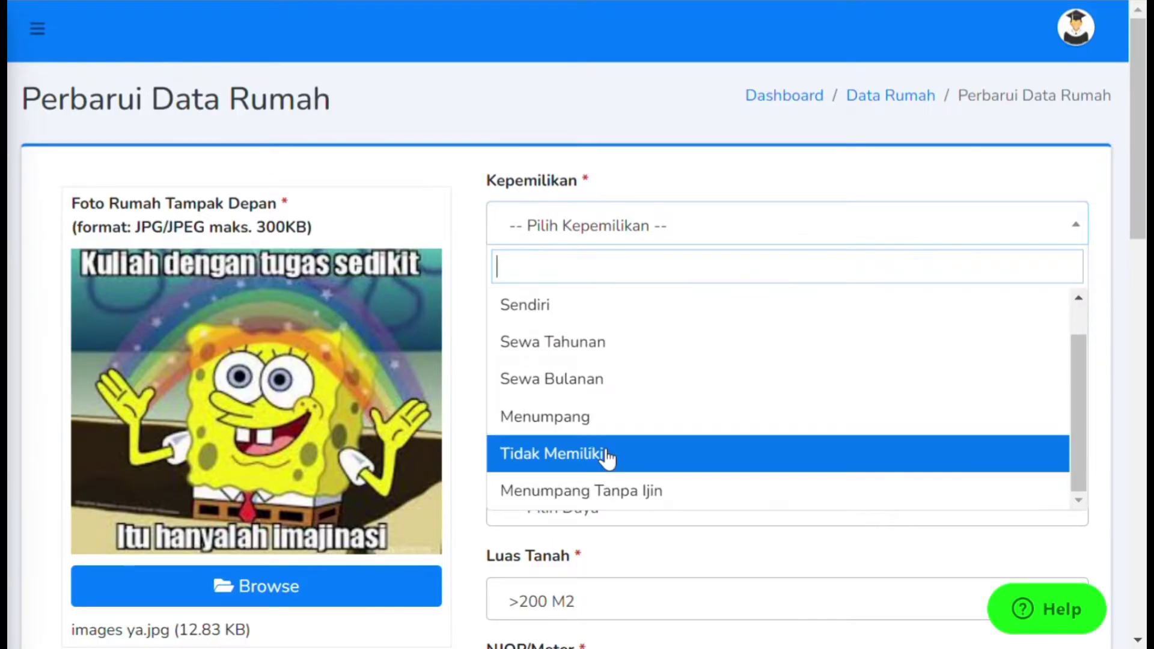
pyautogui.scroll(-1, 618, 458)
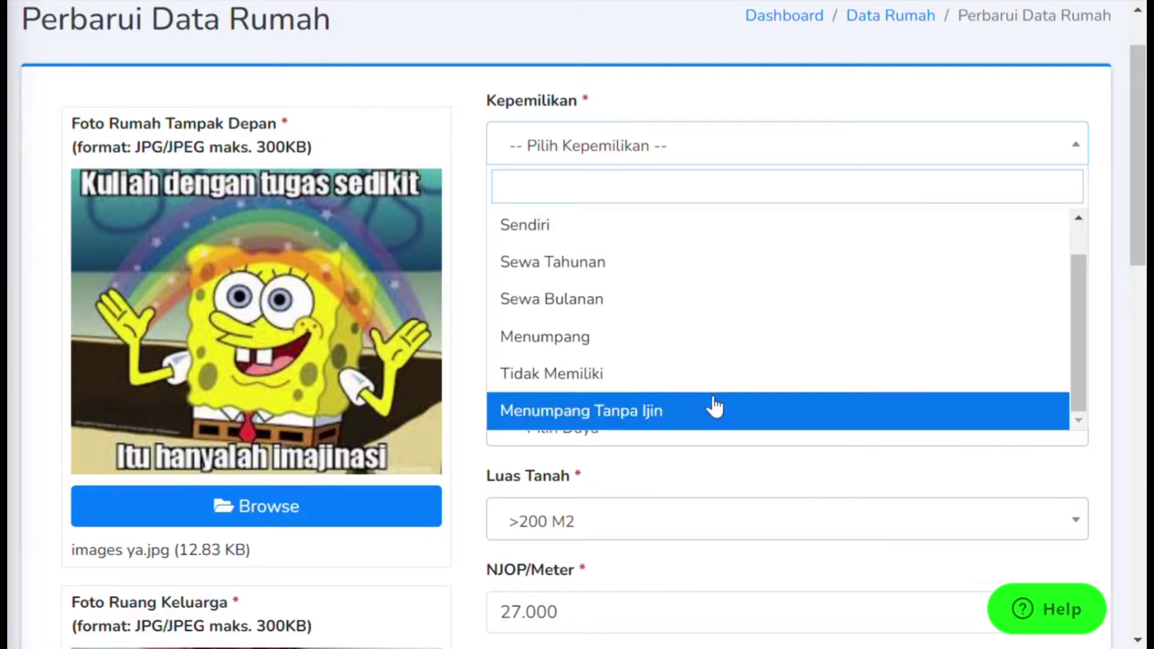
pyautogui.scroll(1, 715, 408)
pyautogui.scroll(1, 716, 408)
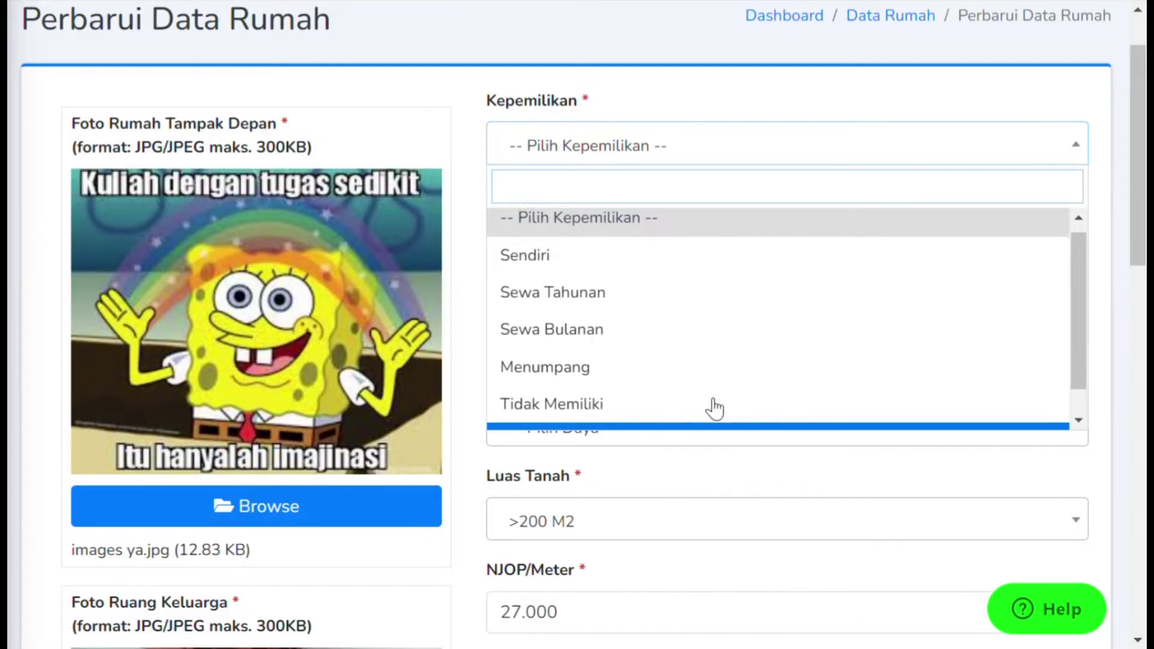
pyautogui.scroll(-1, 715, 409)
pyautogui.scroll(1, 715, 409)
pyautogui.scroll(-1, 715, 409)
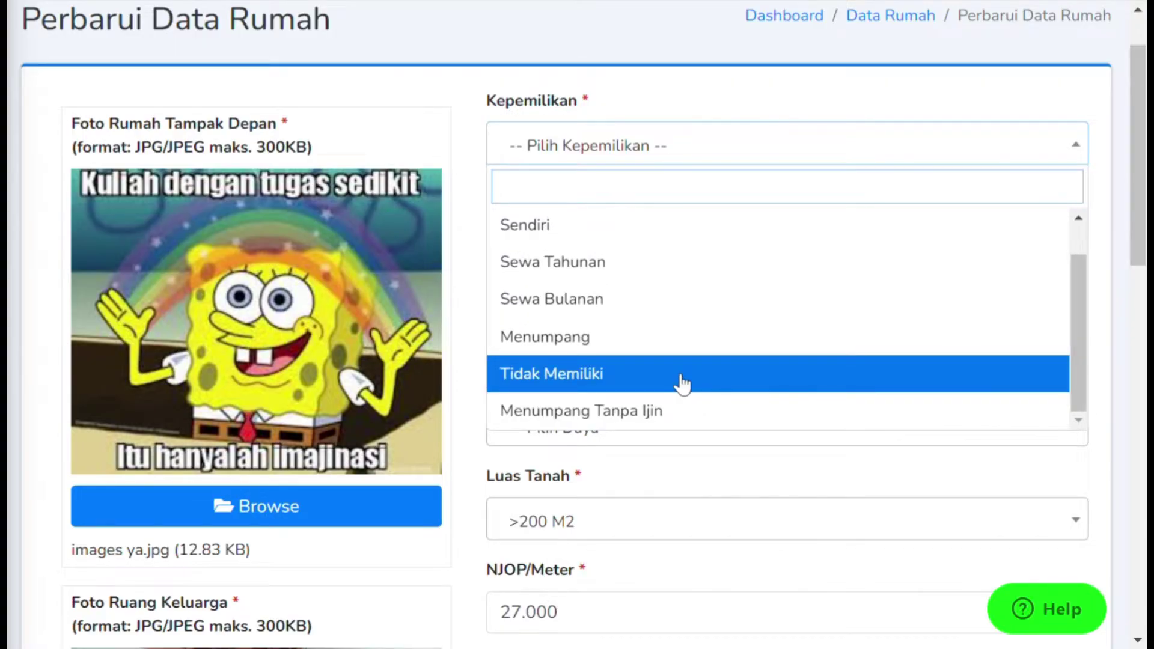
pyautogui.scroll(-2, 679, 382)
pyautogui.scroll(1, 677, 382)
pyautogui.scroll(1, 678, 382)
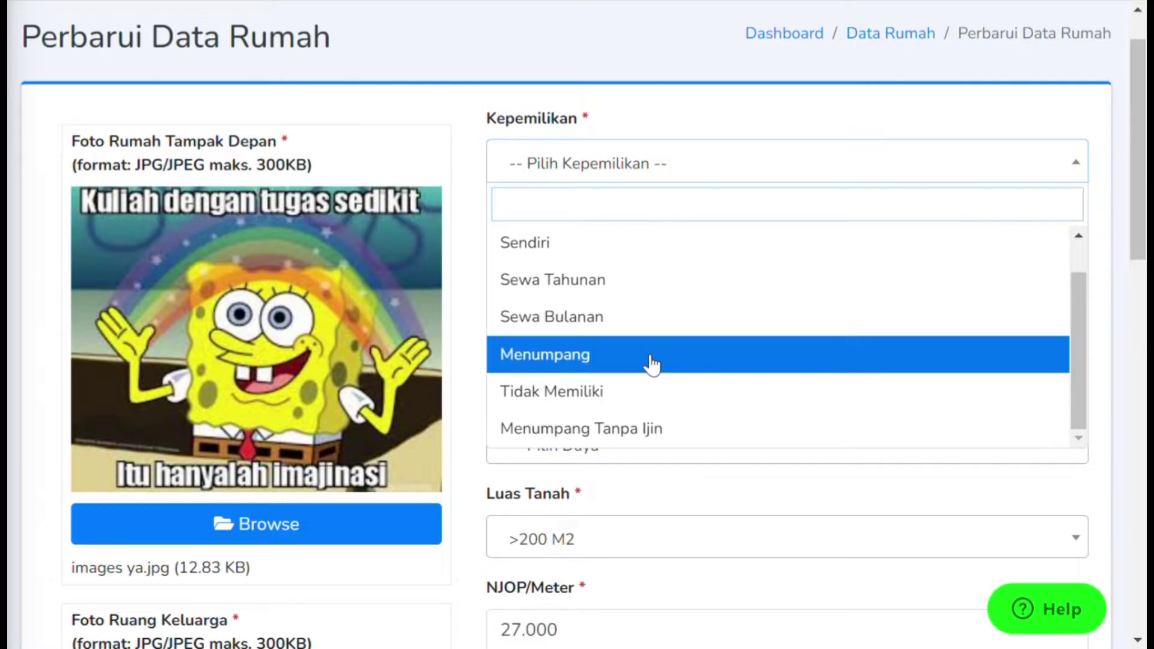
pyautogui.scroll(1, 652, 363)
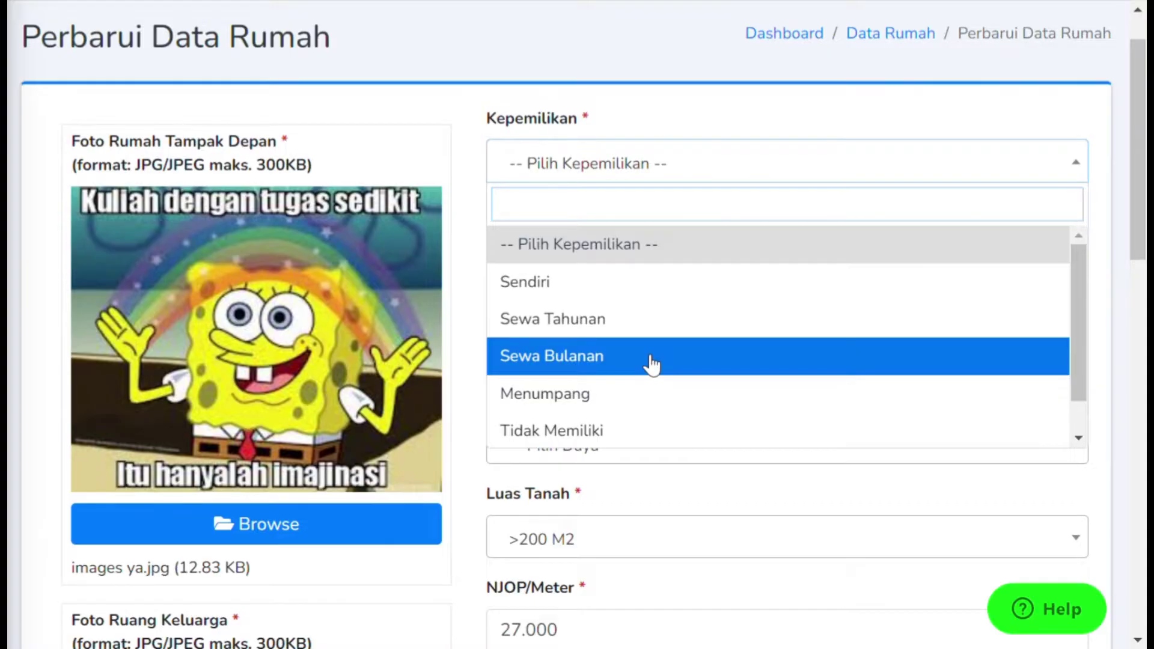
pyautogui.scroll(-1, 623, 395)
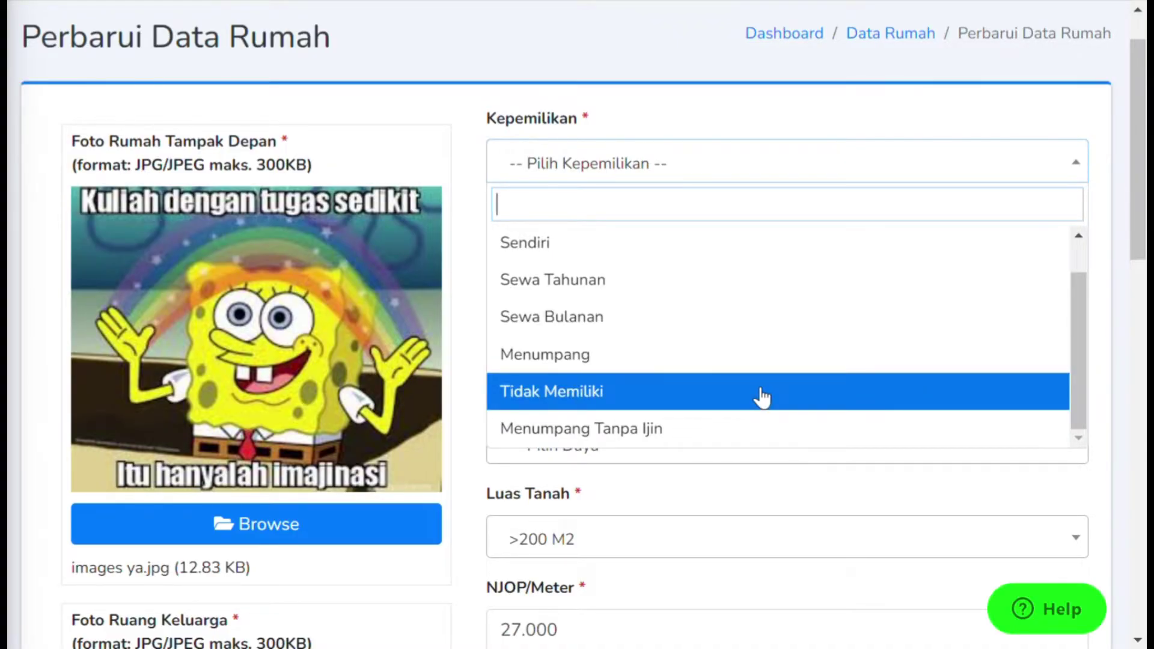
pyautogui.scroll(1, 761, 396)
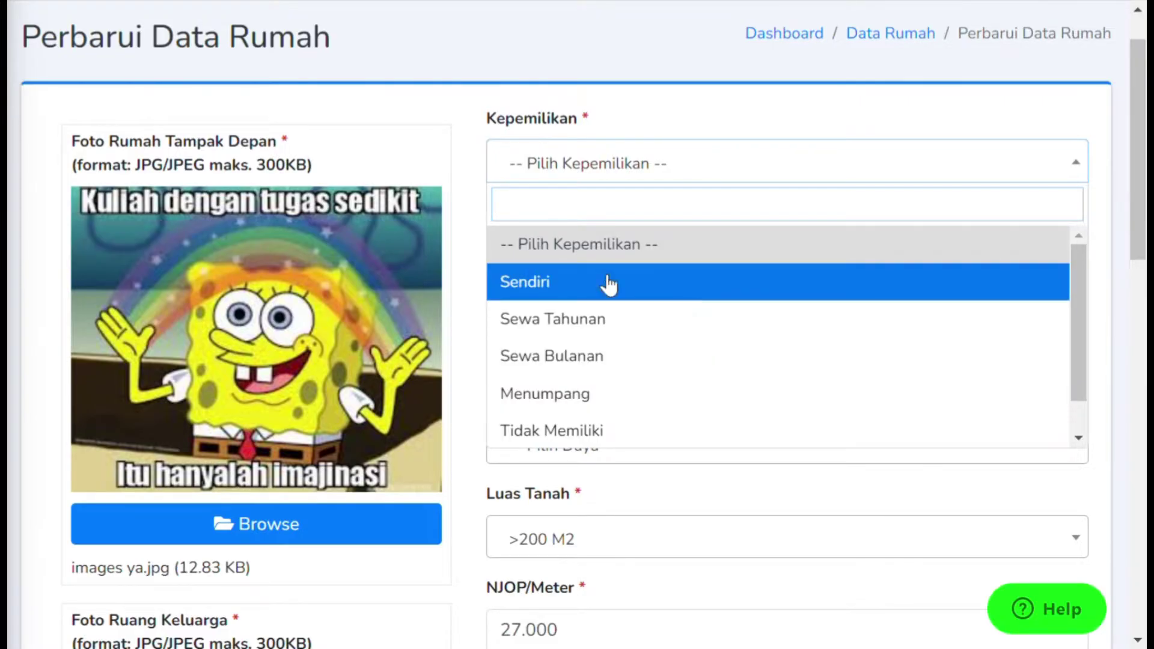
pyautogui.click(583, 402)
# - Set the acquisition year, Tahun Perolehan, to 1994
pyautogui.scroll(1, 594, 379)
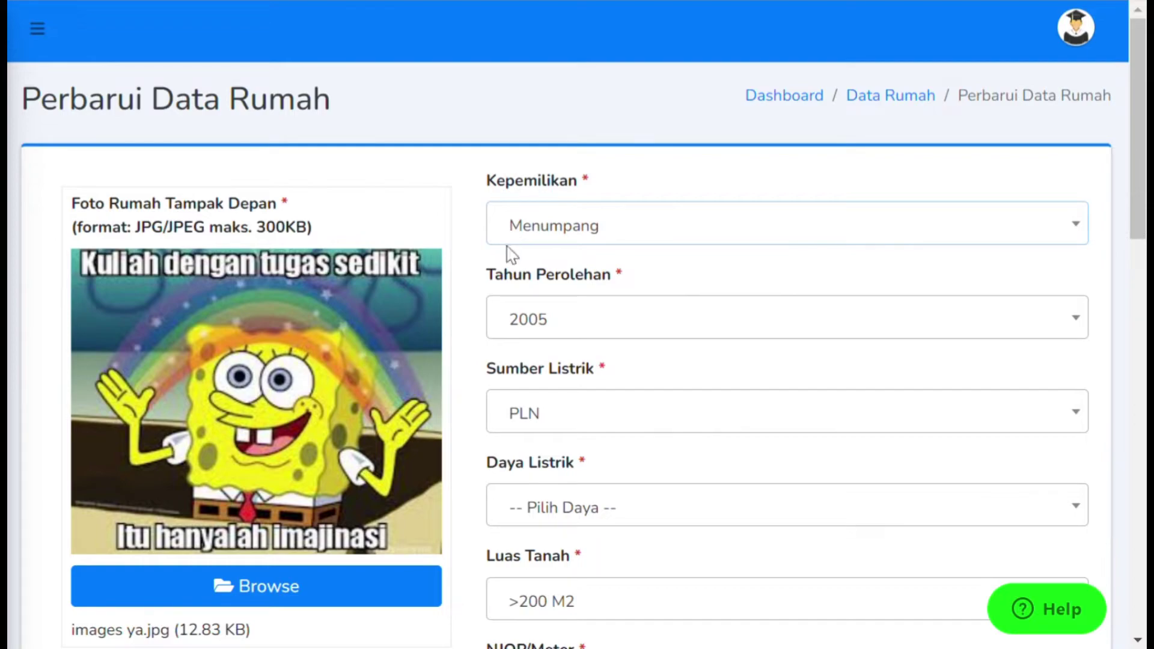
pyautogui.click(591, 320)
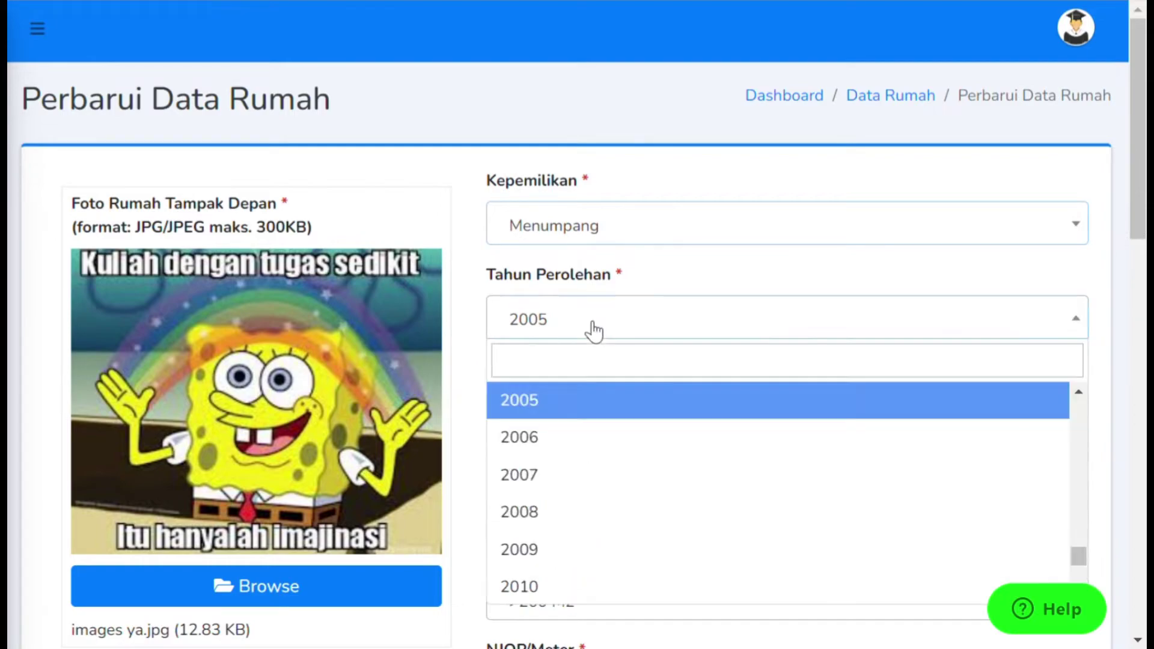
pyautogui.scroll(3, 644, 464)
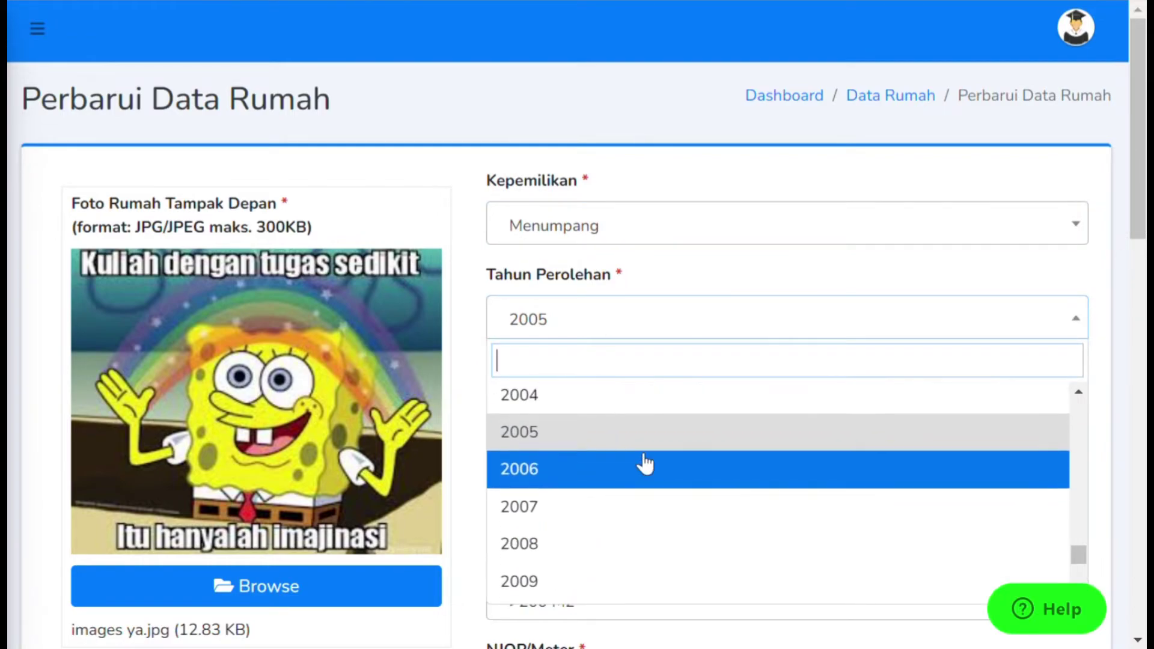
pyautogui.scroll(4, 644, 464)
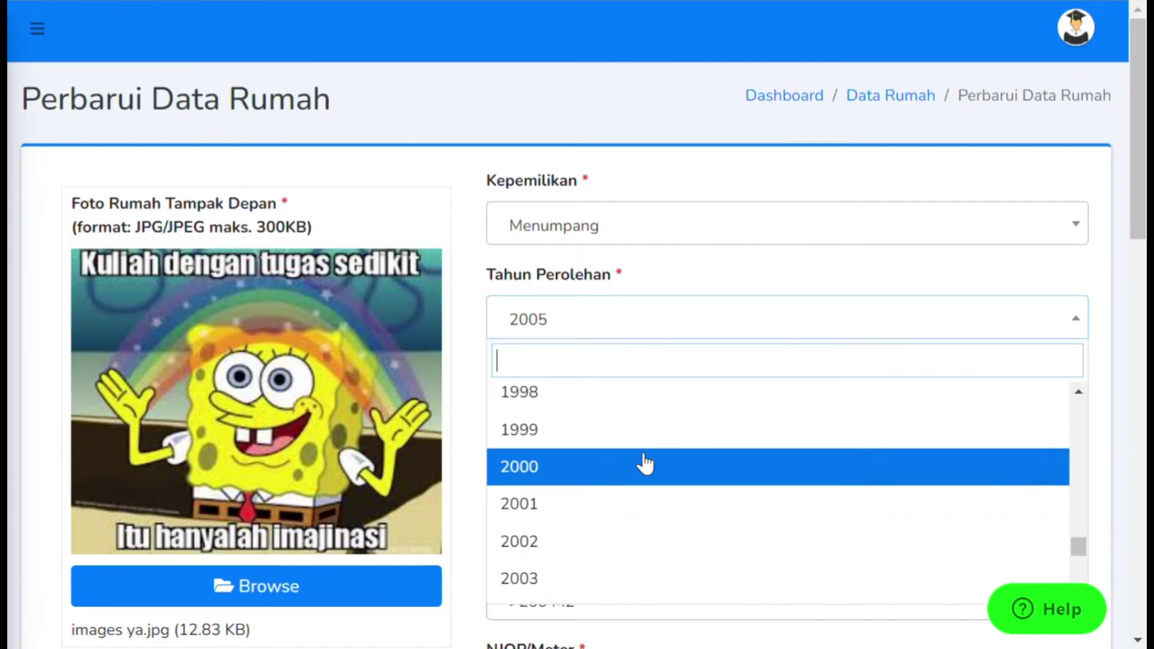
pyautogui.scroll(5, 644, 463)
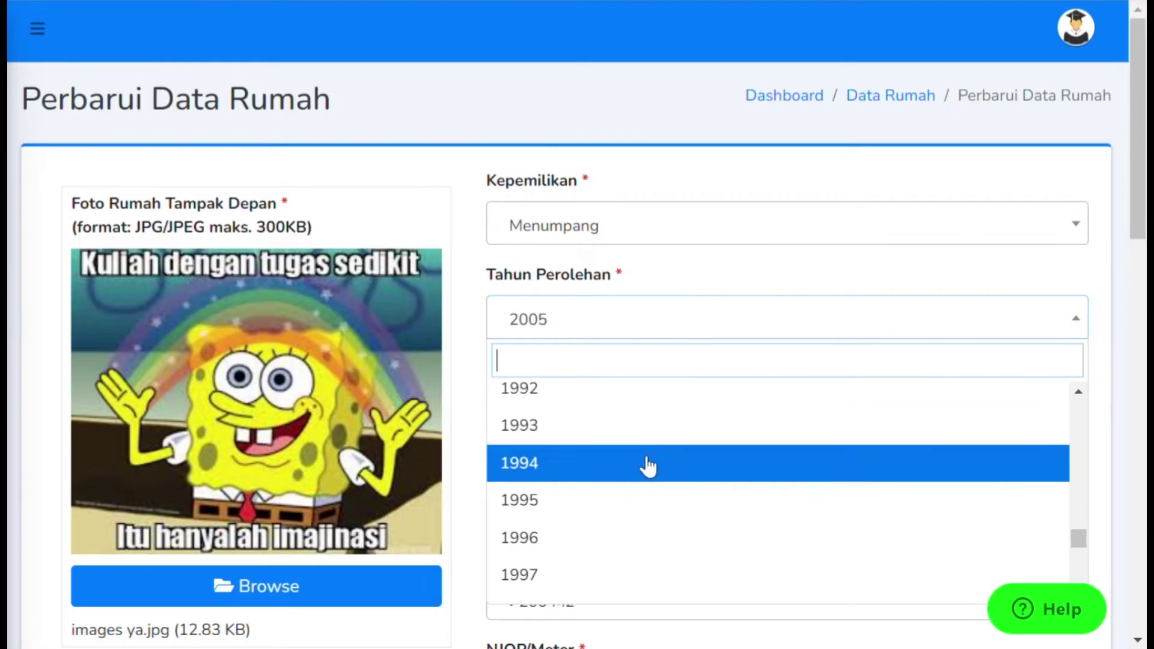
pyautogui.scroll(1, 646, 467)
pyautogui.scroll(2, 647, 466)
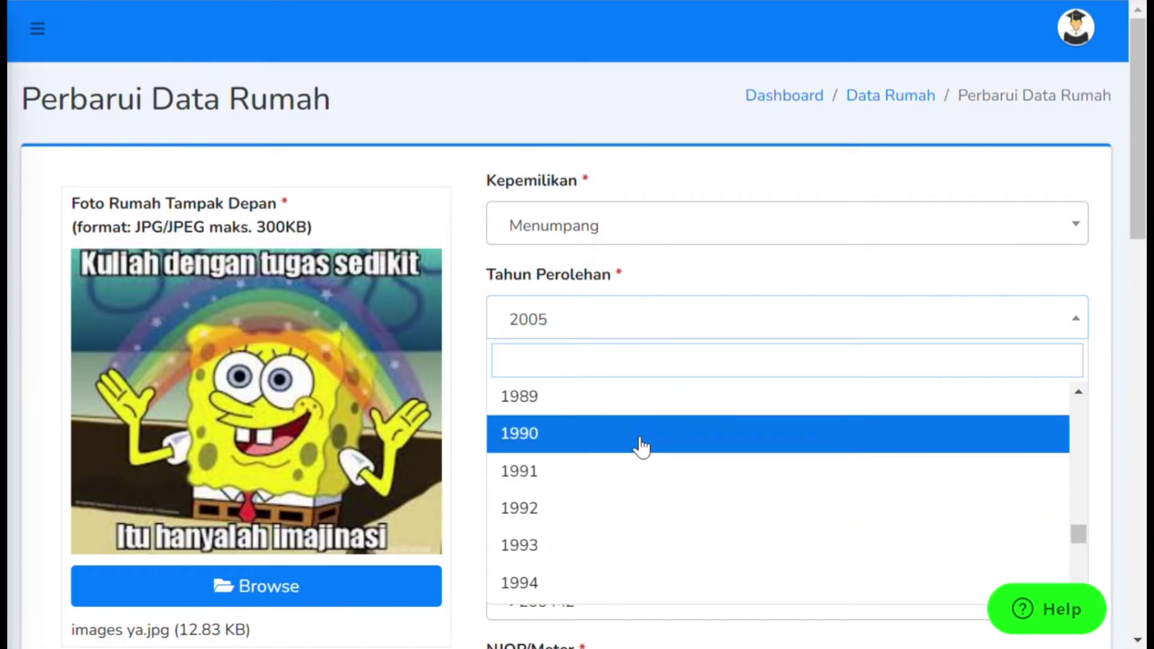
pyautogui.scroll(-3, 640, 444)
pyautogui.click(604, 410)
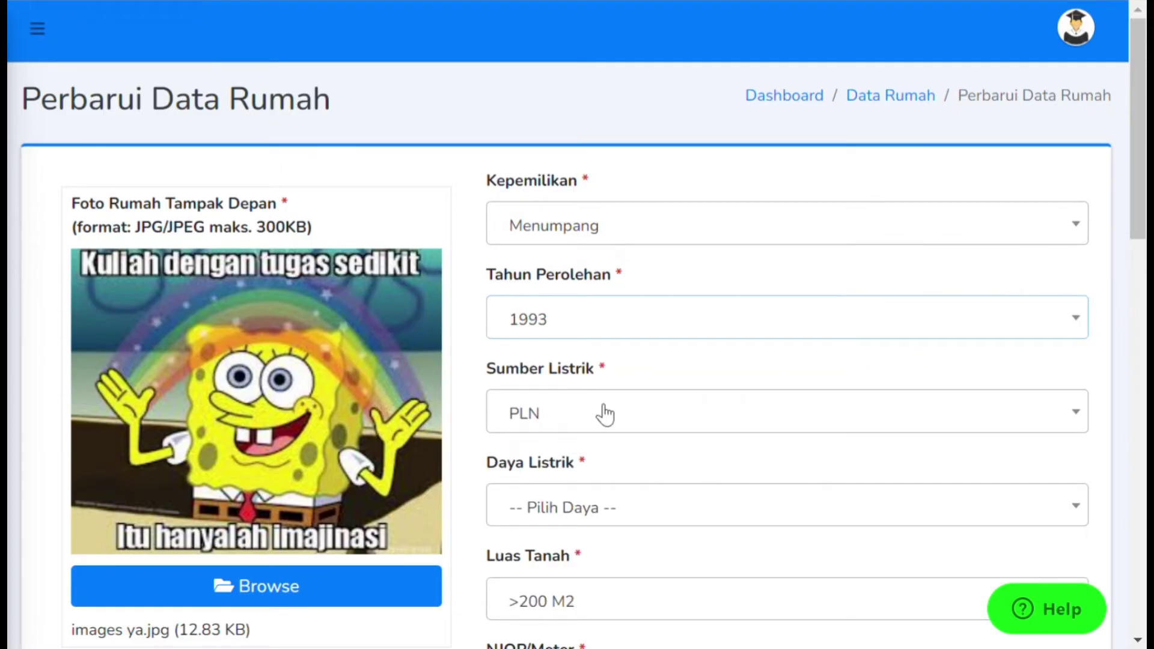
pyautogui.click(661, 330)
pyautogui.click(628, 481)
# - Choose PLN as the electricity source under Sumber Listrik
pyautogui.scroll(-1, 583, 374)
pyautogui.click(654, 395)
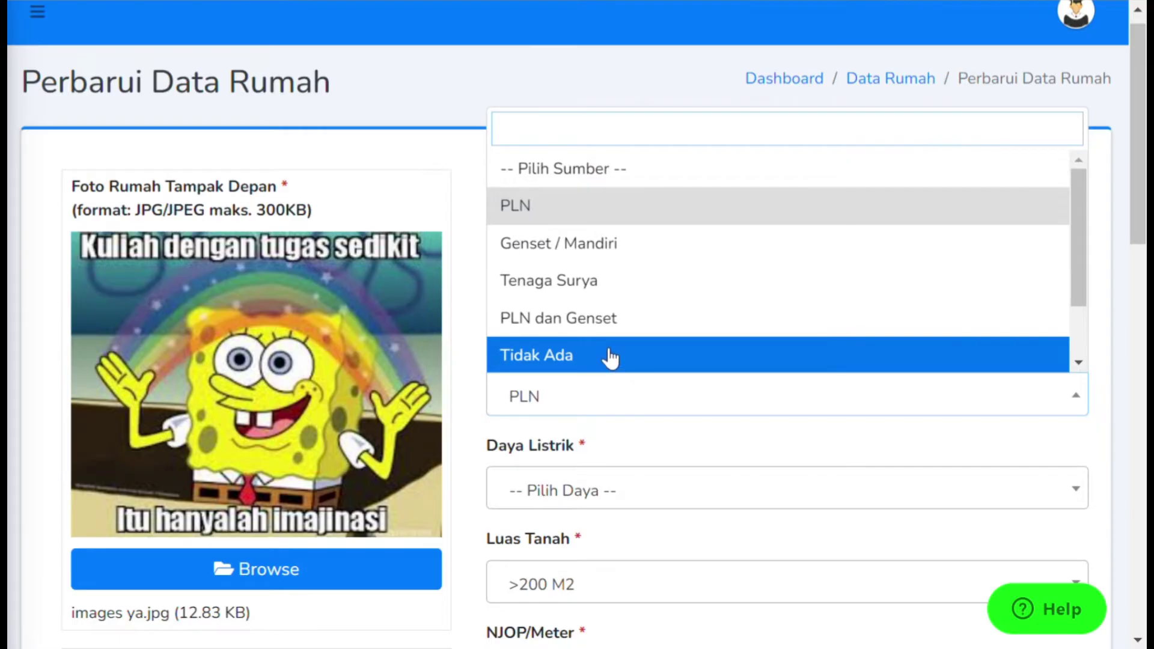
pyautogui.click(592, 204)
# - Review the available power ratings and set Daya Listrik to 450 Watt
pyautogui.scroll(-1, 600, 443)
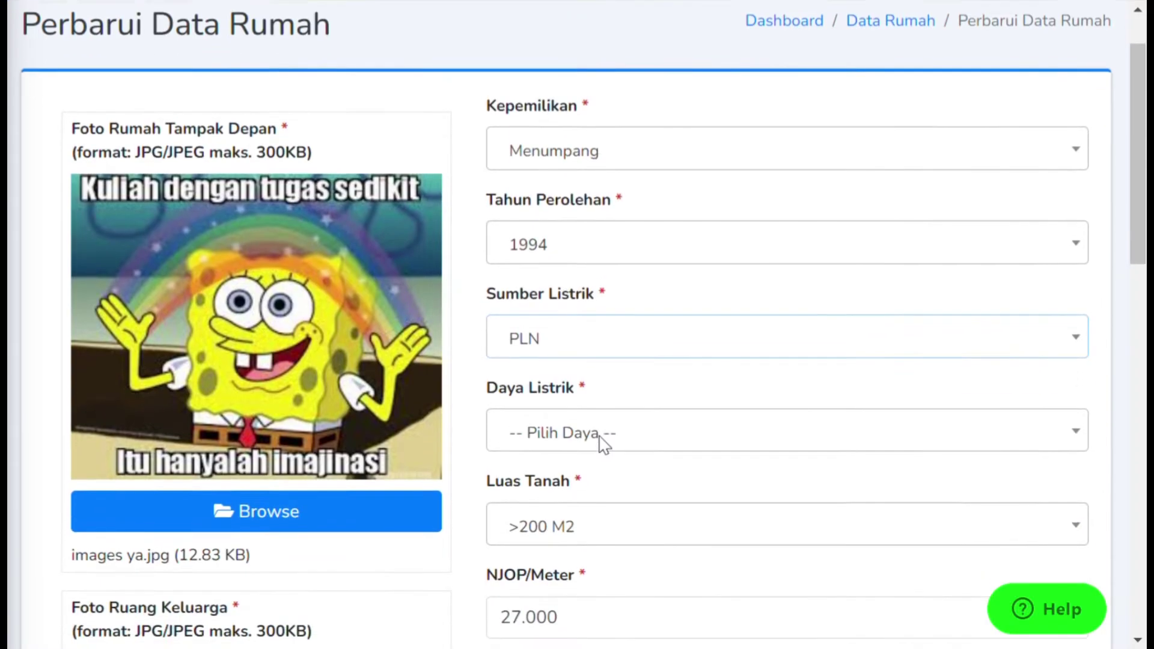
pyautogui.click(633, 444)
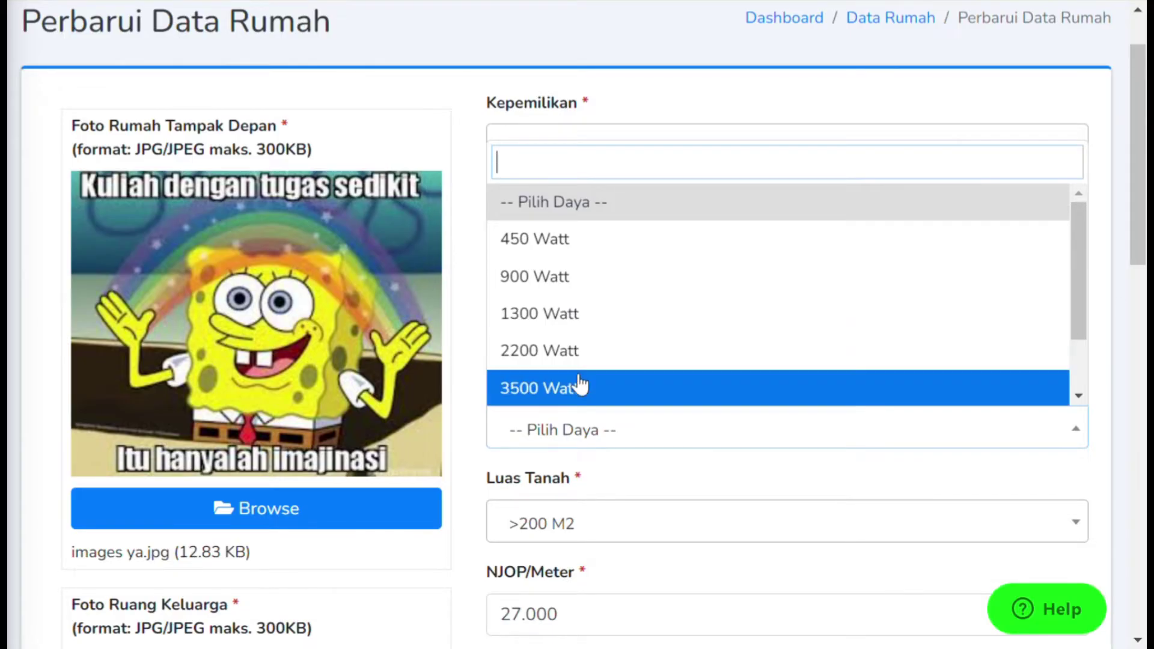
pyautogui.scroll(-3, 572, 401)
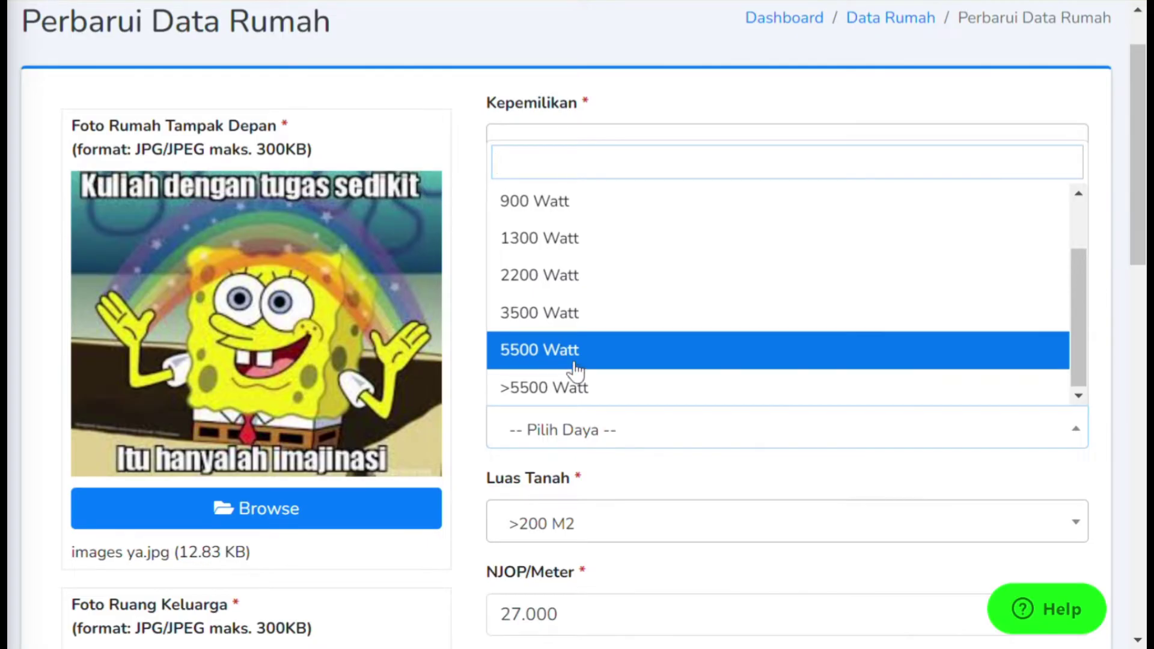
pyautogui.scroll(1, 601, 363)
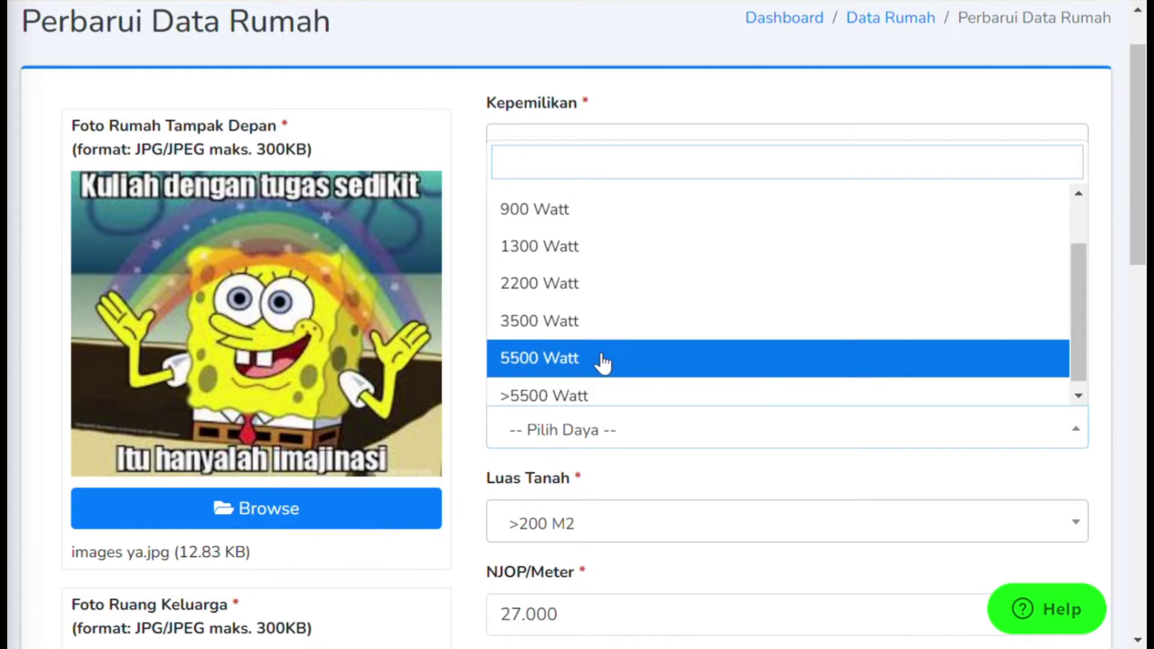
pyautogui.scroll(-1, 603, 363)
pyautogui.scroll(3, 603, 363)
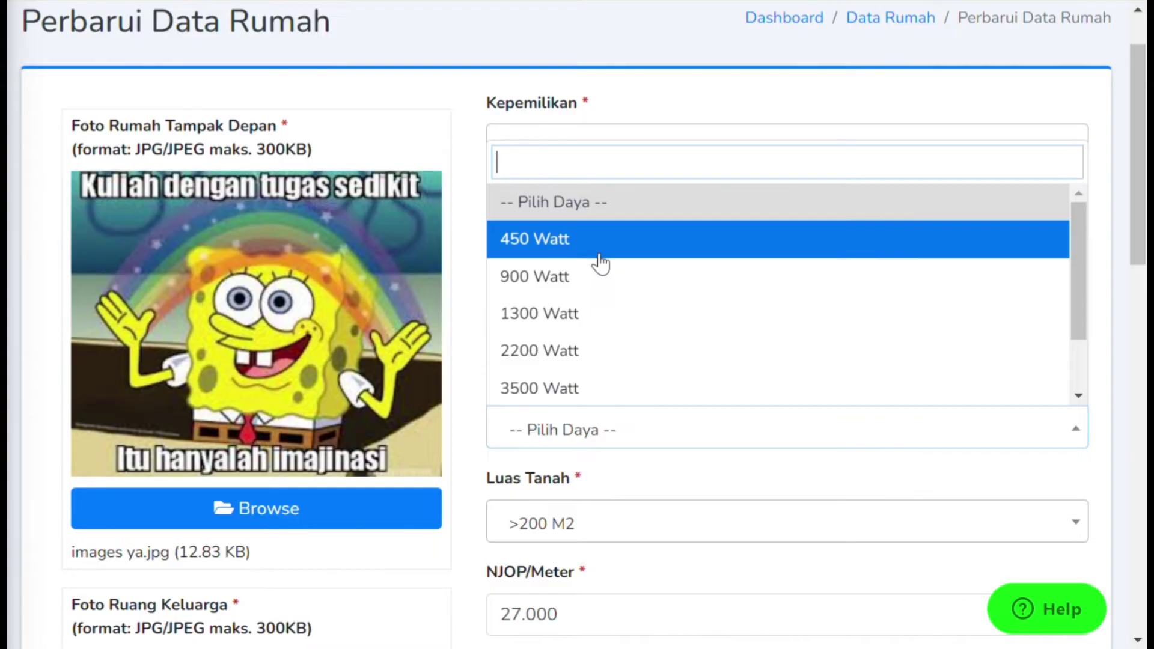
pyautogui.scroll(-2, 618, 351)
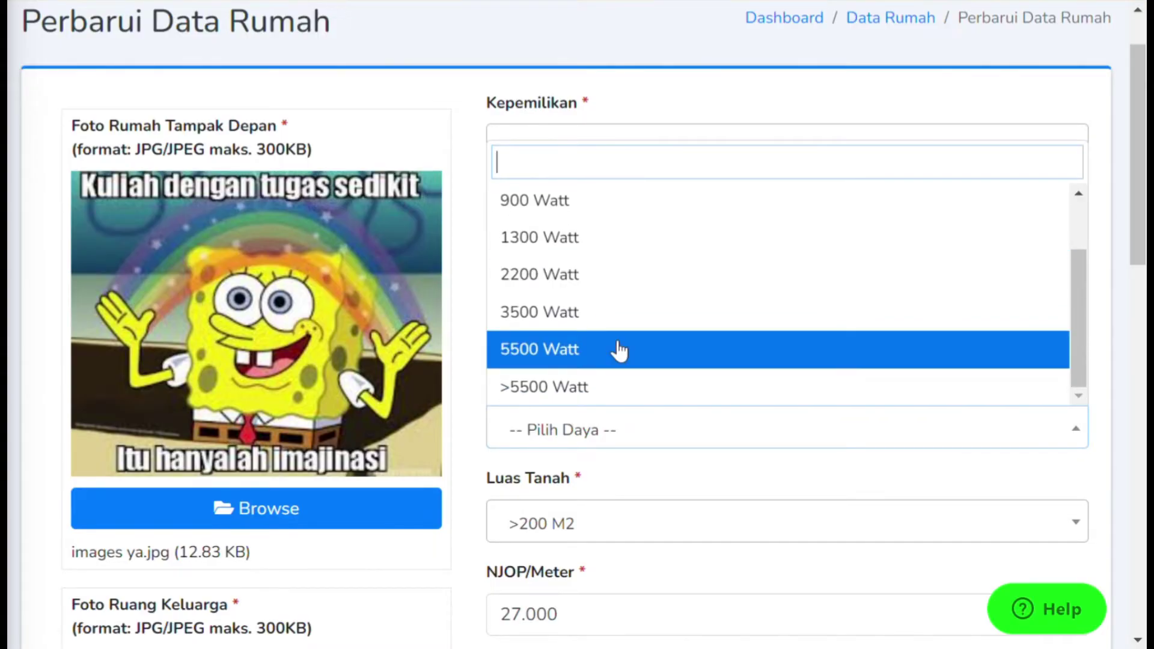
pyautogui.scroll(2, 619, 350)
pyautogui.scroll(-2, 619, 350)
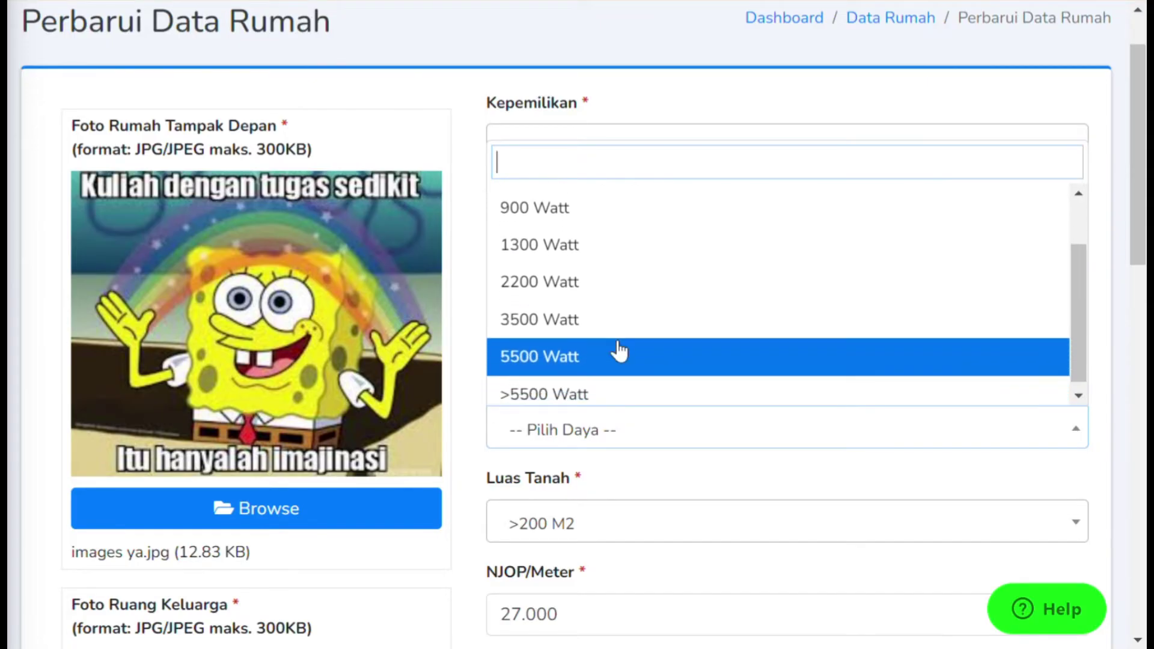
pyautogui.scroll(1, 618, 351)
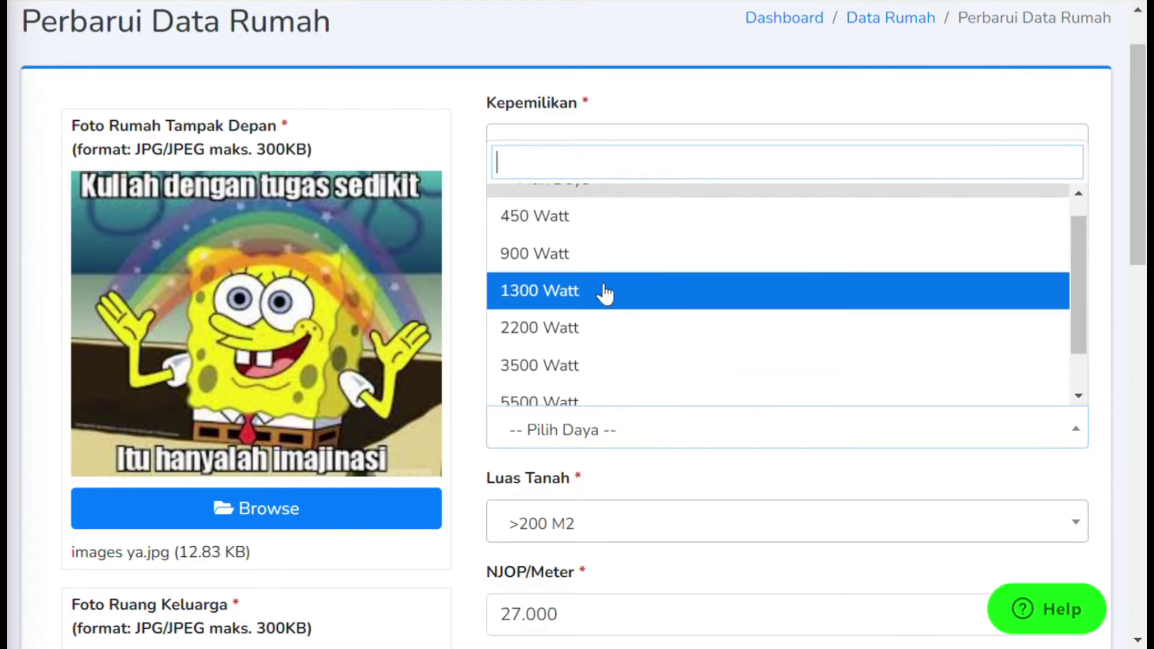
pyautogui.scroll(1, 604, 277)
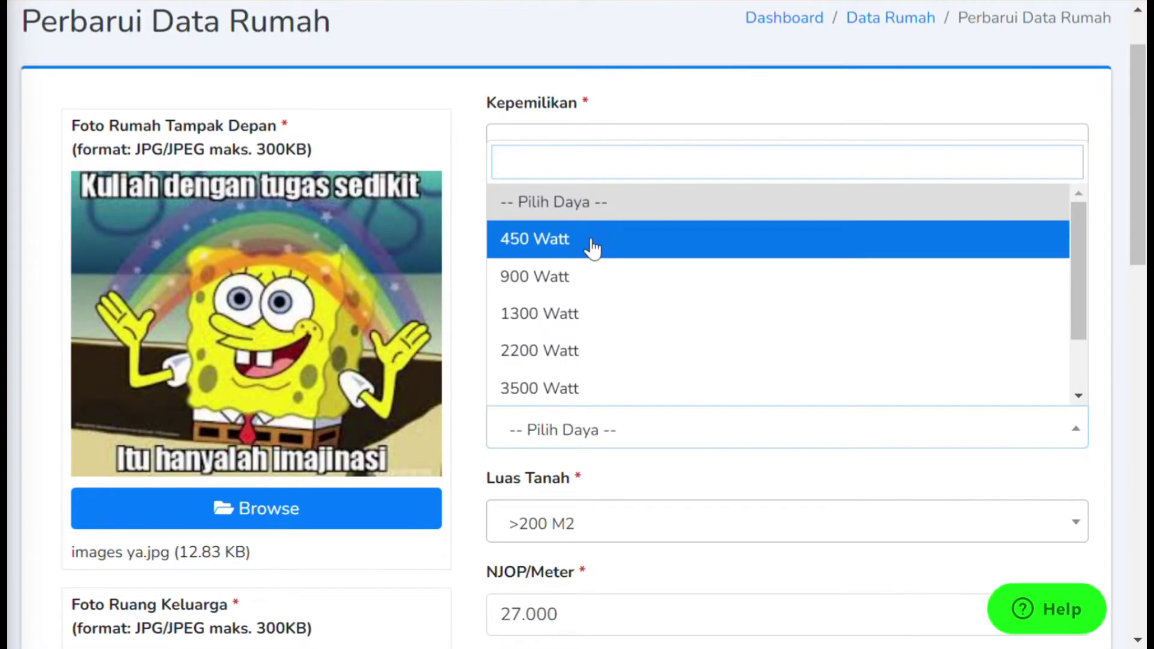
pyautogui.scroll(-1, 595, 286)
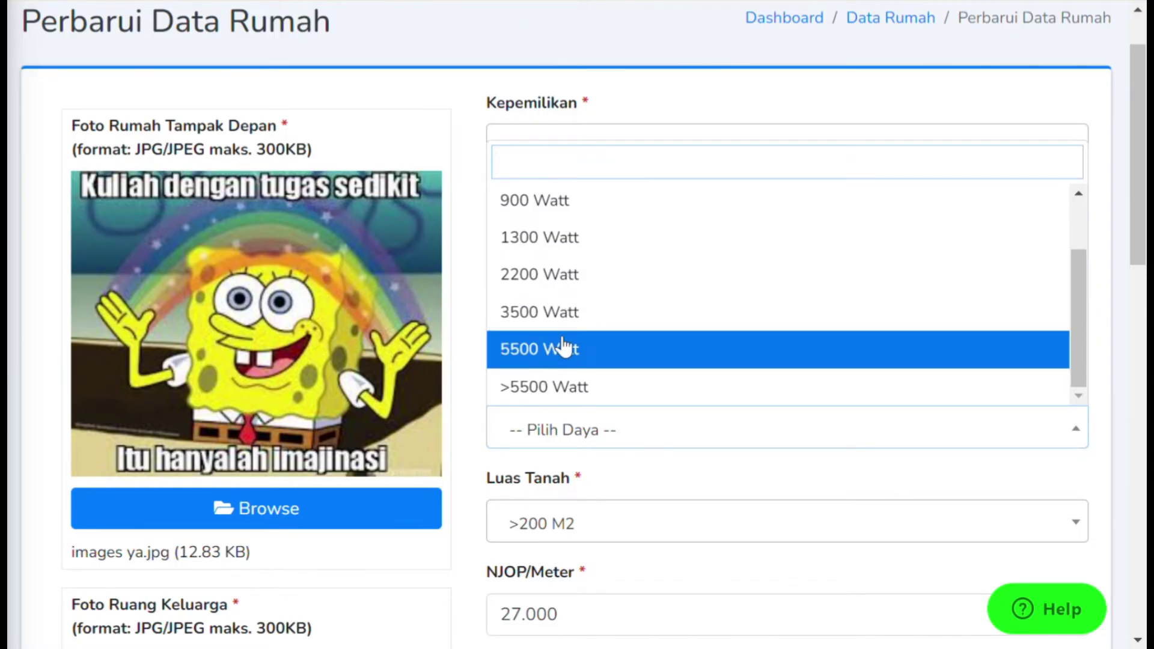
pyautogui.scroll(3, 576, 334)
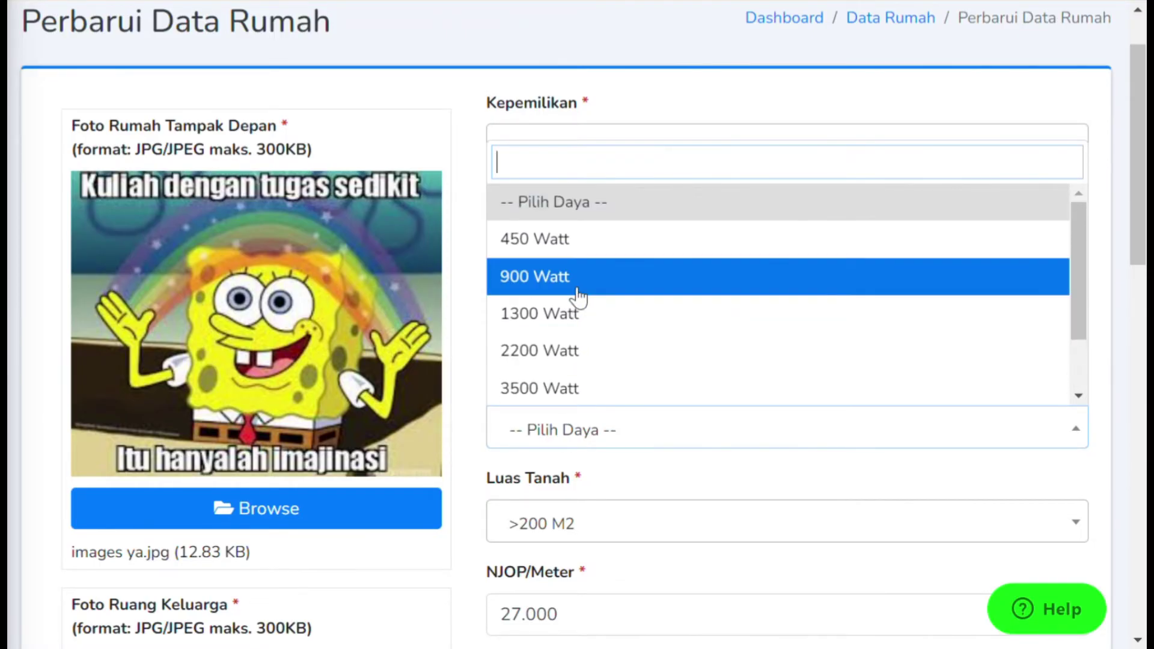
pyautogui.click(574, 262)
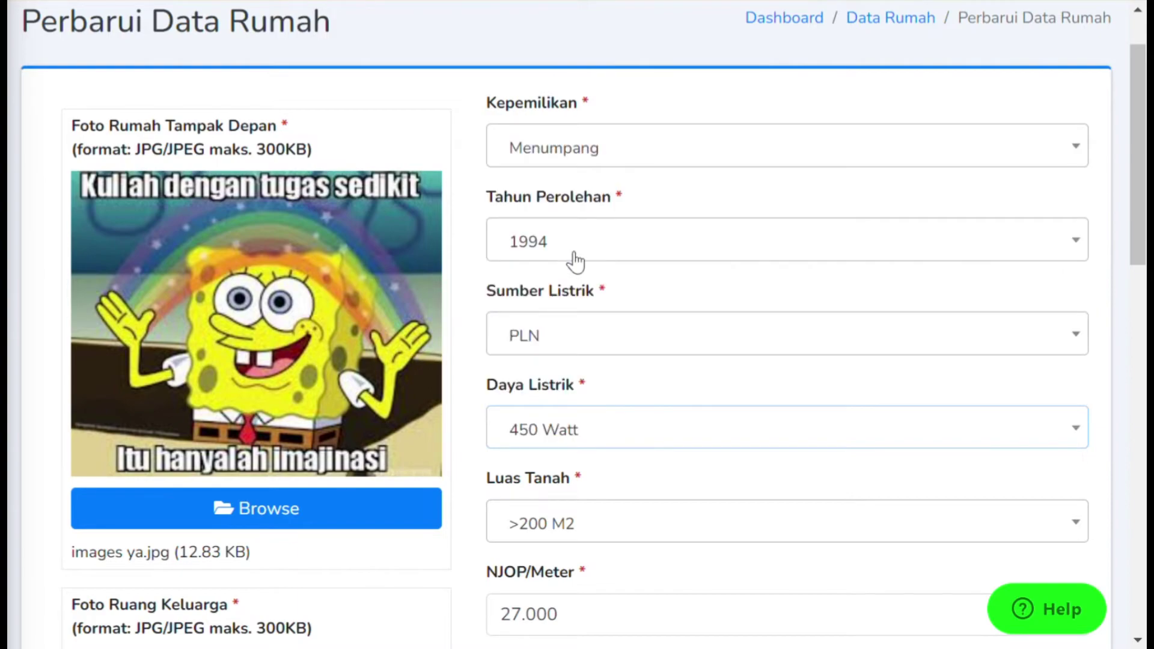
# - Choose >200 M2 as the land area under Luas Tanah
pyautogui.scroll(-1, 574, 261)
pyautogui.scroll(-1, 574, 387)
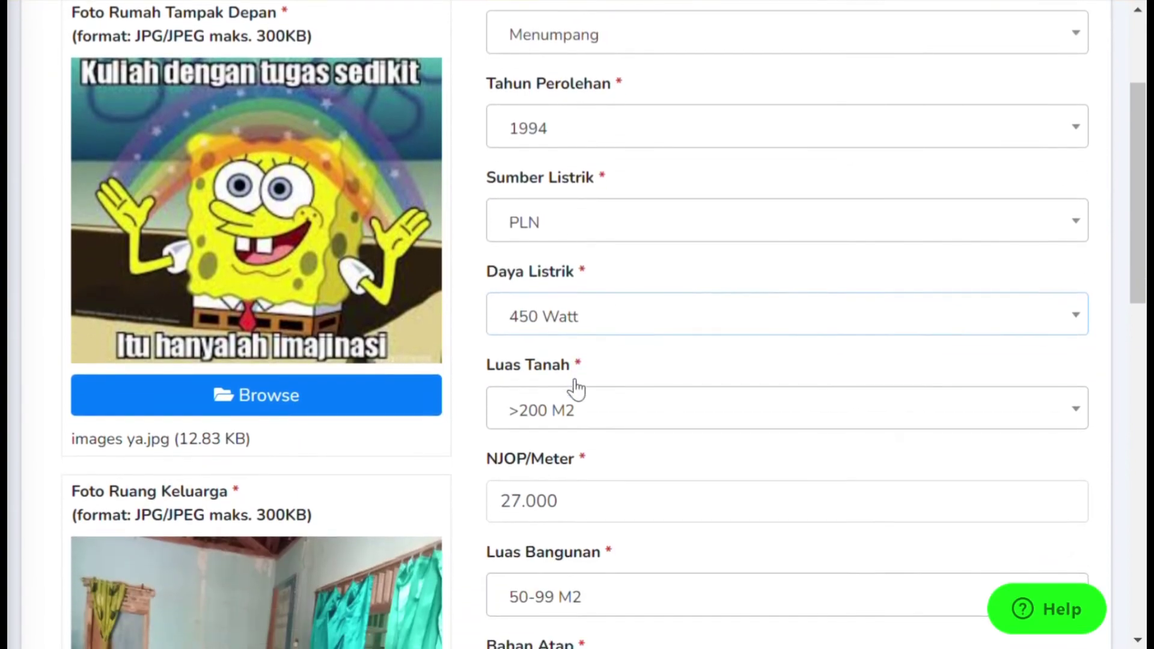
pyautogui.click(589, 416)
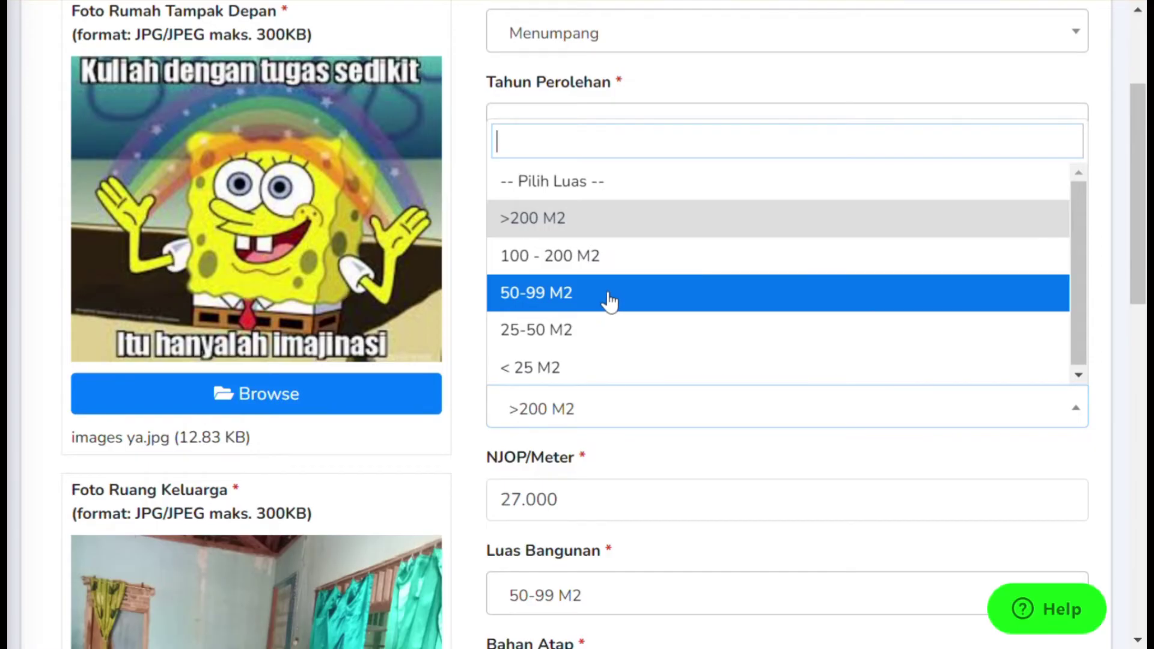
pyautogui.scroll(-1, 625, 305)
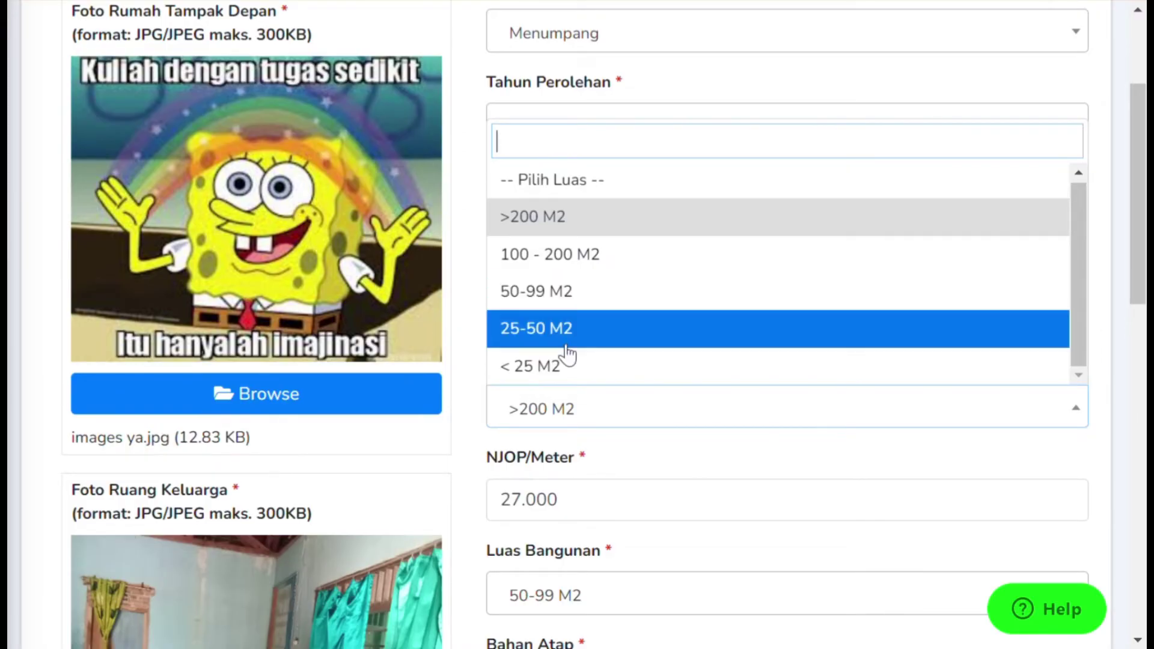
pyautogui.click(559, 227)
# - Place the text cursor in the NJOP/Meter field below the land area
pyautogui.scroll(-2, 603, 372)
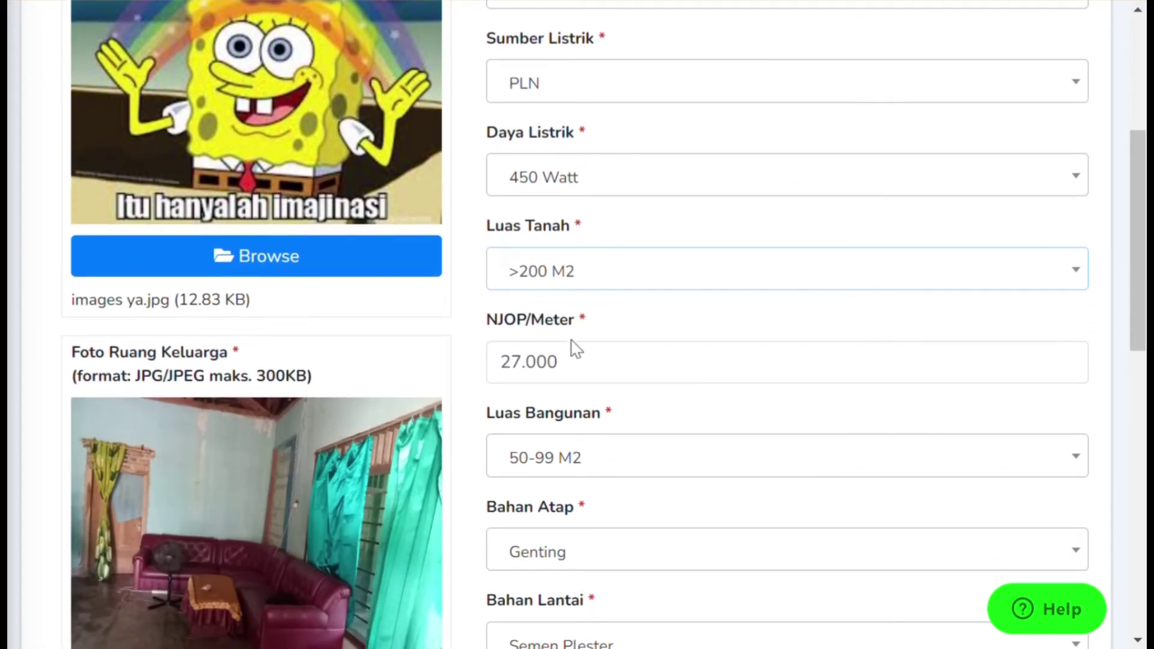
pyautogui.click(618, 380)
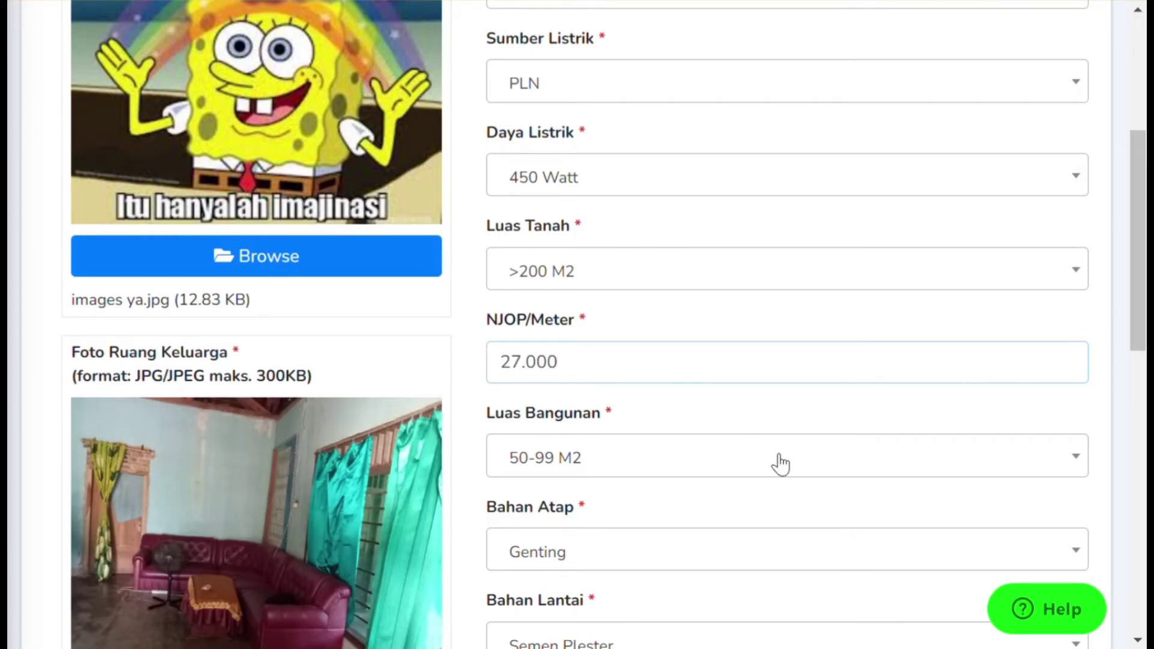
pyautogui.scroll(1, 780, 464)
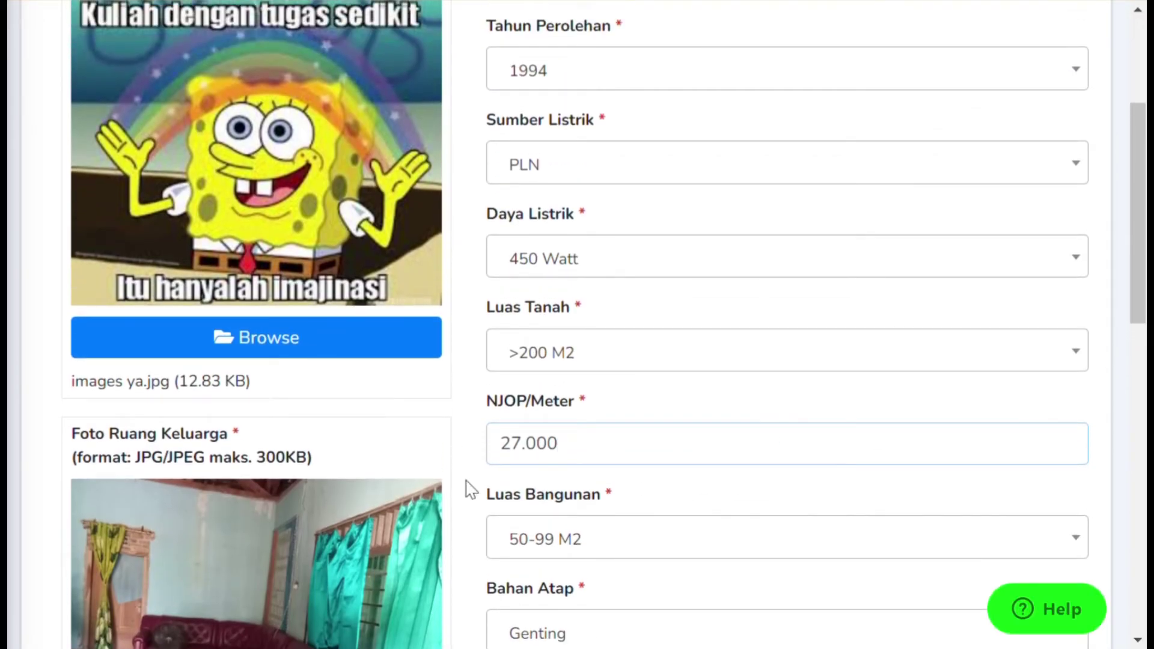
# - Review the building area choices under Luas Bangunan without changing the selection
pyautogui.scroll(-1, 615, 469)
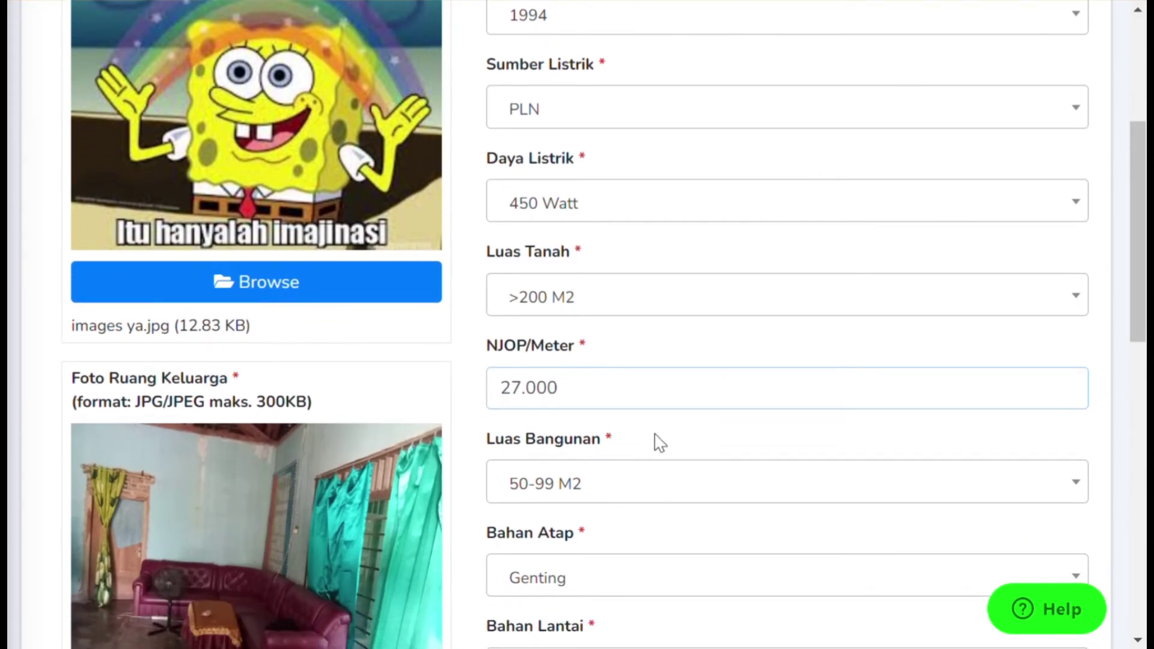
pyautogui.scroll(-2, 655, 441)
pyautogui.click(679, 368)
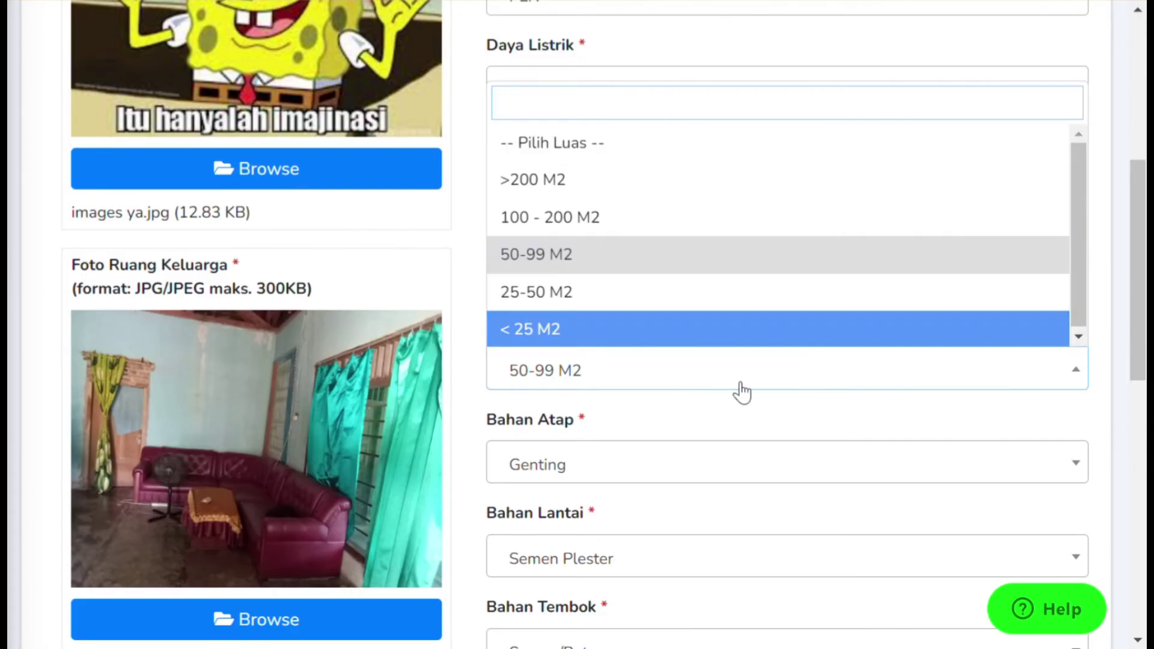
pyautogui.click(477, 323)
# - Review the roof material options and choose Genting under Bahan Atap
pyautogui.scroll(-1, 664, 435)
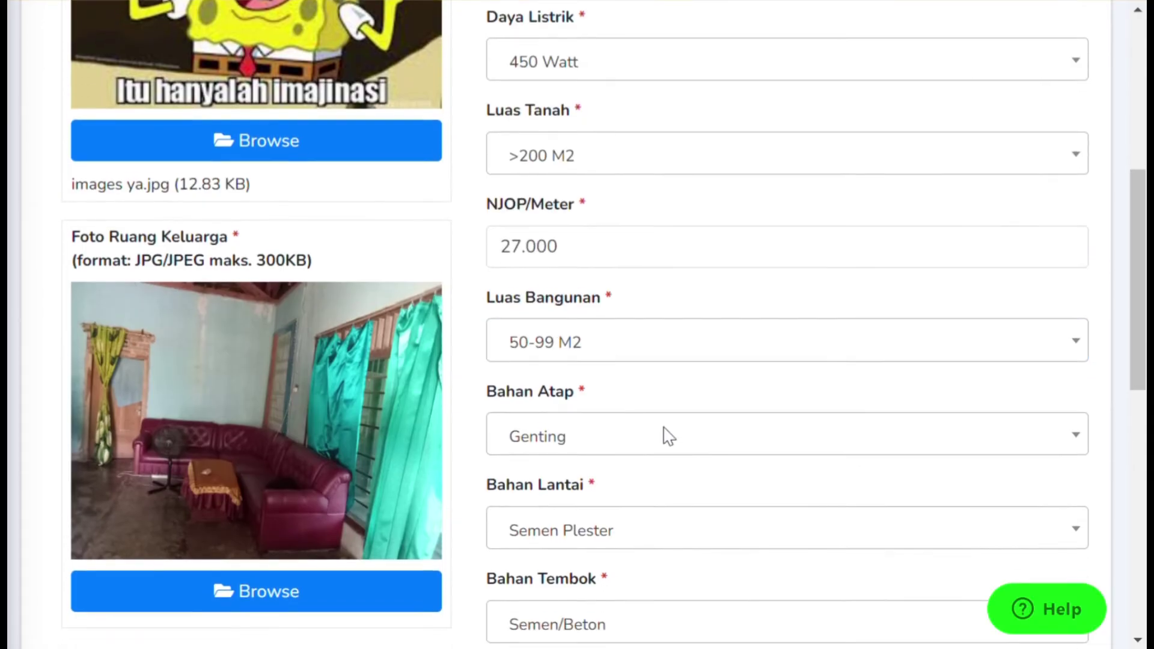
pyautogui.click(620, 391)
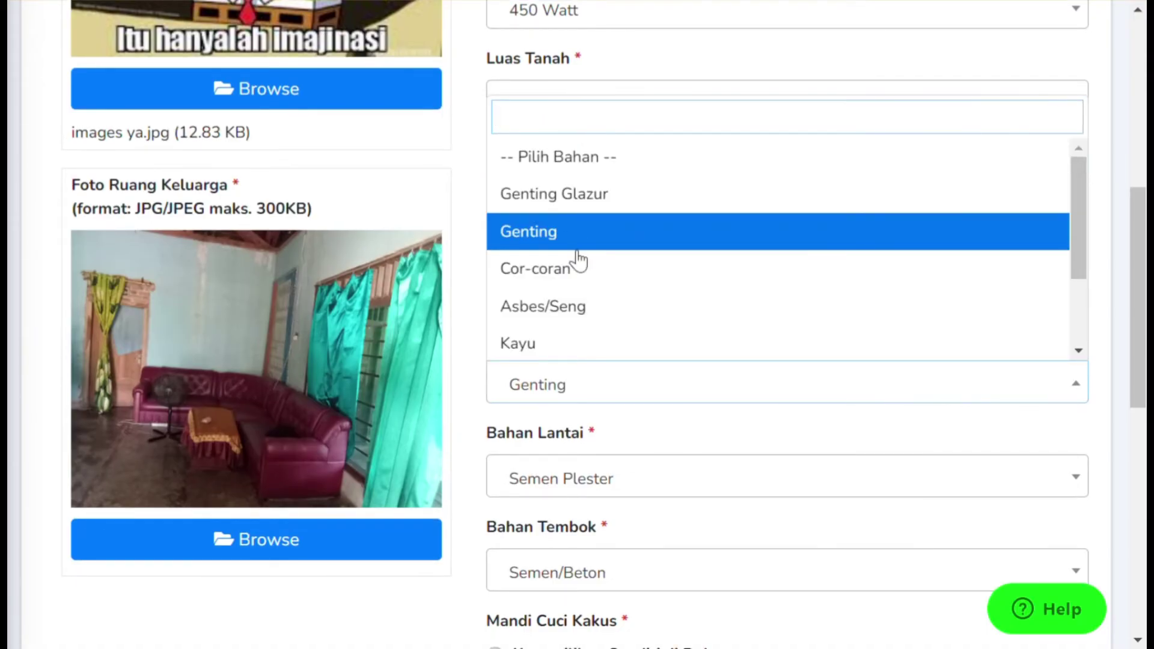
pyautogui.scroll(-2, 578, 340)
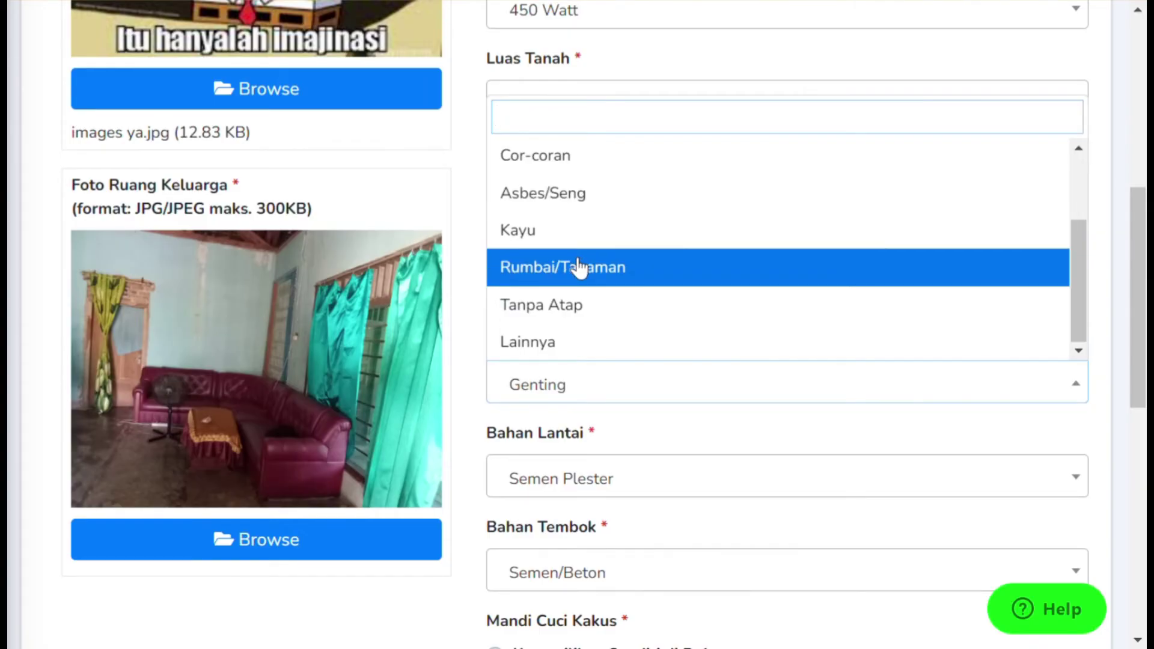
pyautogui.scroll(3, 578, 264)
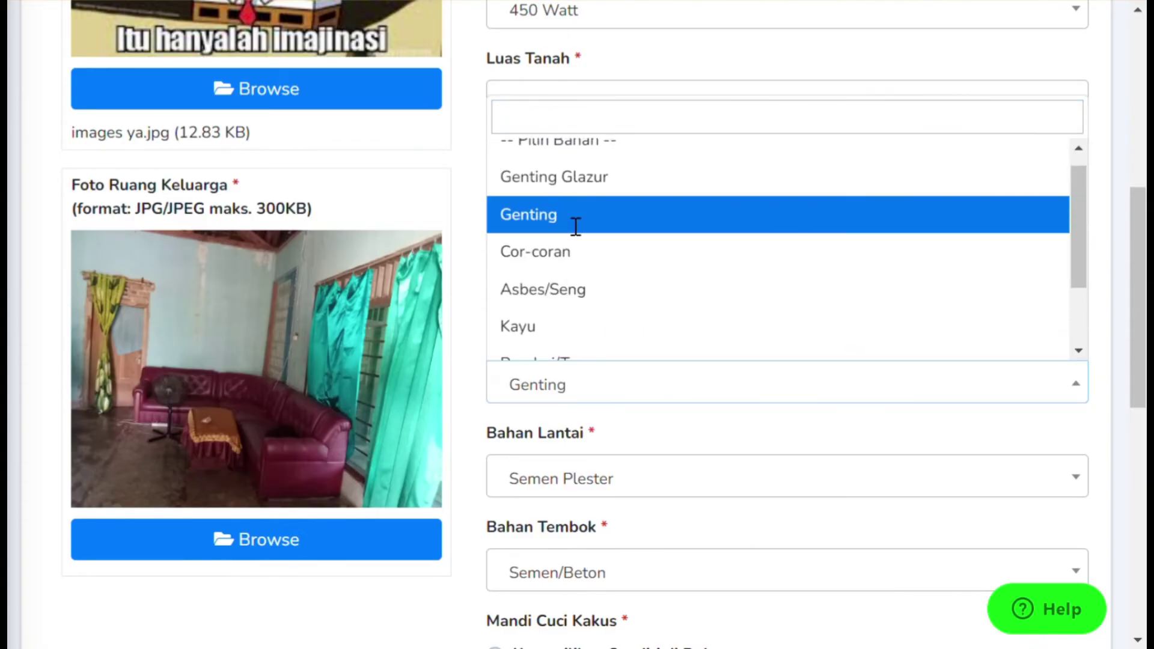
pyautogui.click(572, 224)
# - Choose Semen Plester as the floor material under Bahan Lantai
pyautogui.scroll(-2, 613, 355)
pyautogui.click(616, 345)
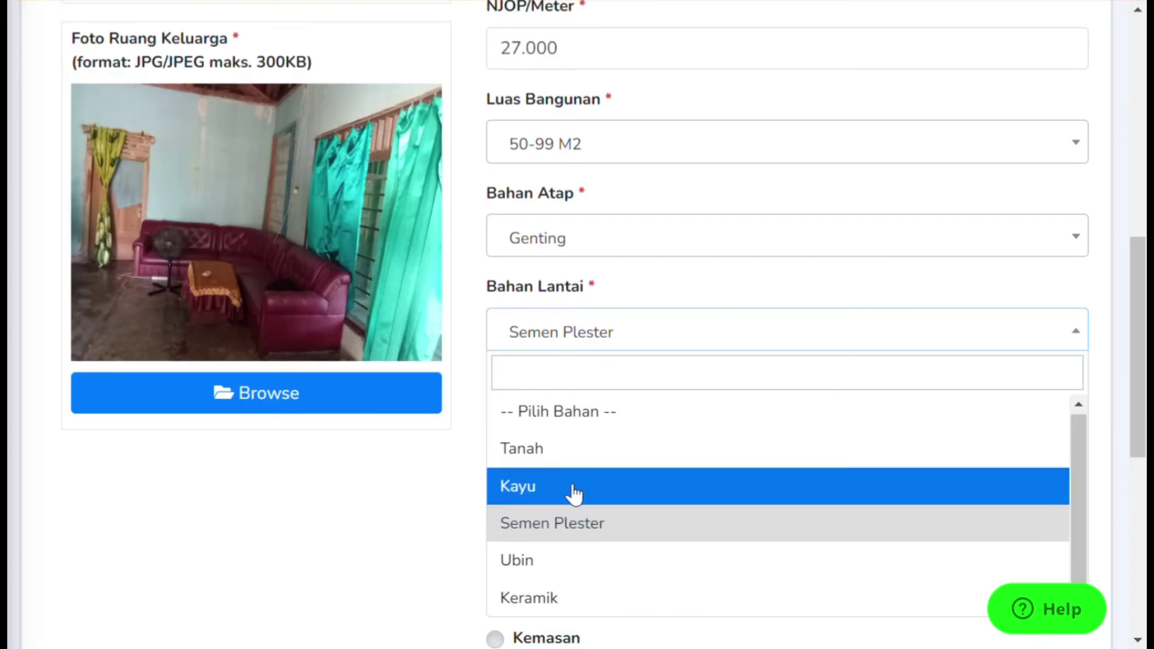
pyautogui.click(552, 523)
# - Enter 4 as the number of people living in the house under Jumlah Orang Tinggal
pyautogui.scroll(-3, 548, 420)
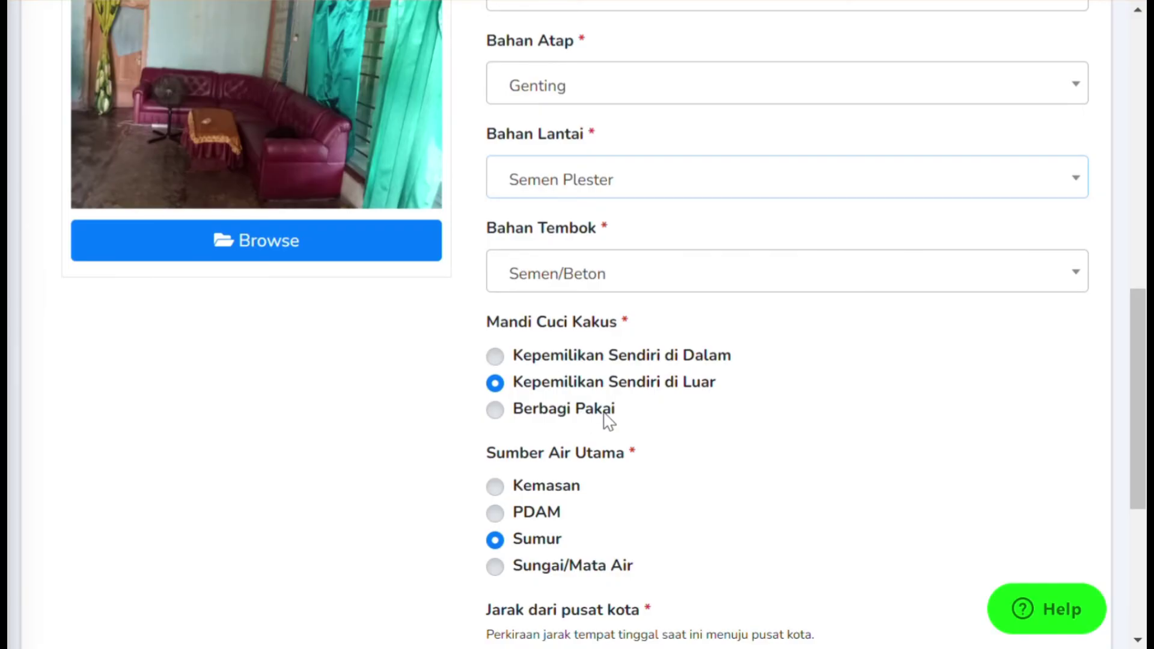
pyautogui.scroll(-2, 571, 493)
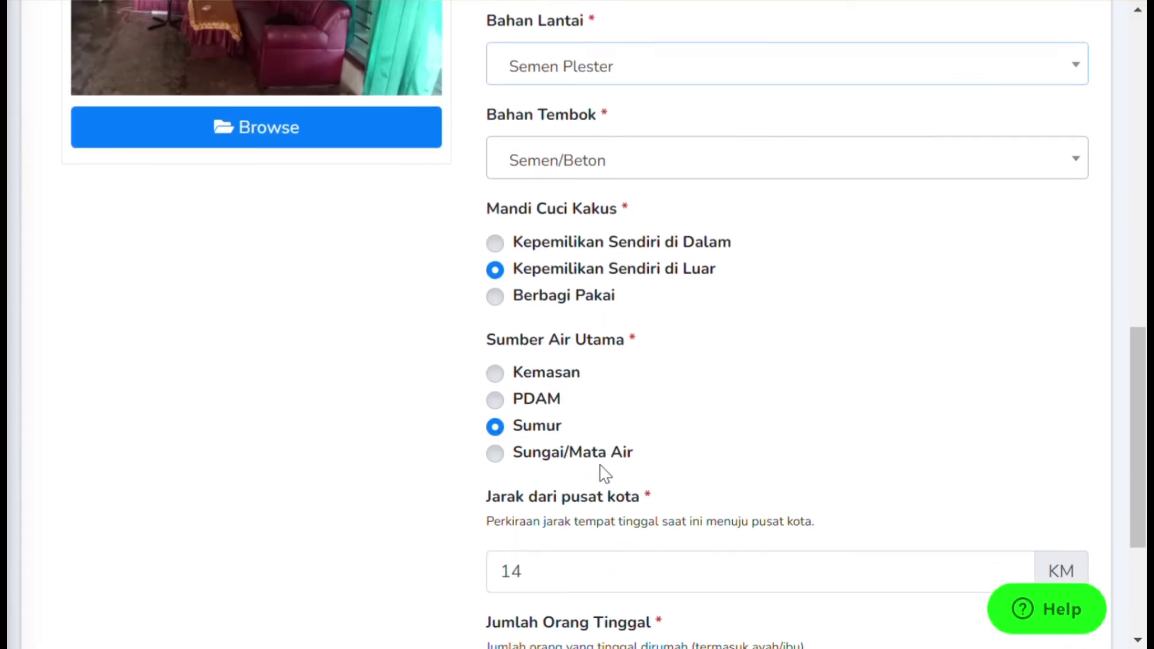
pyautogui.scroll(-2, 565, 390)
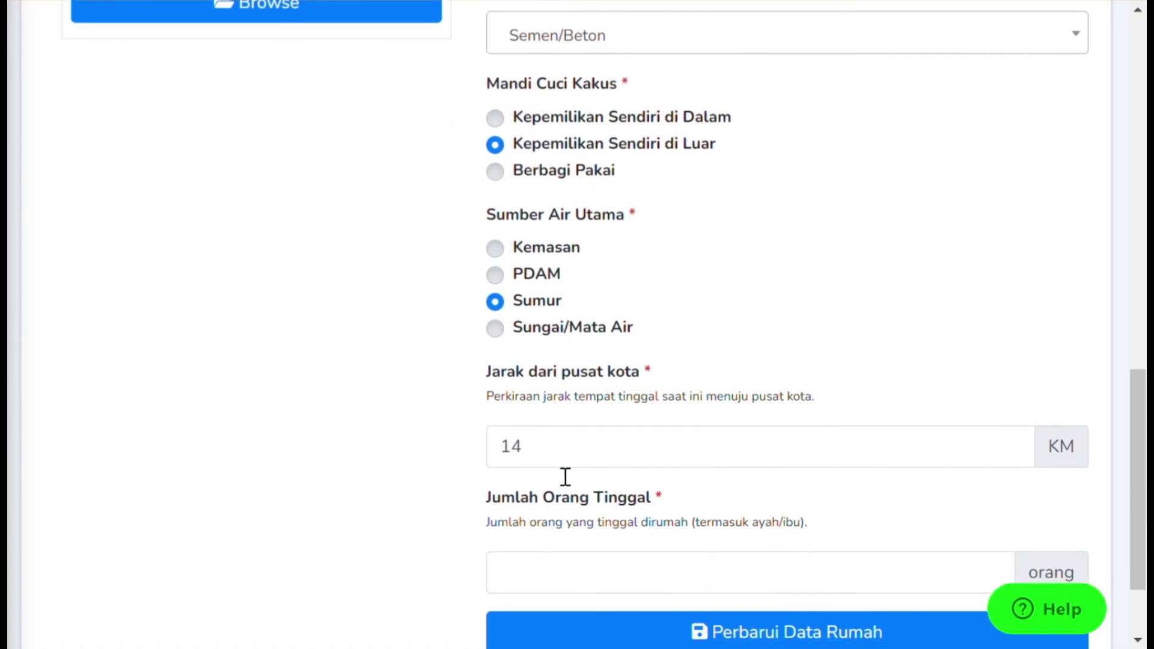
pyautogui.scroll(-2, 939, 454)
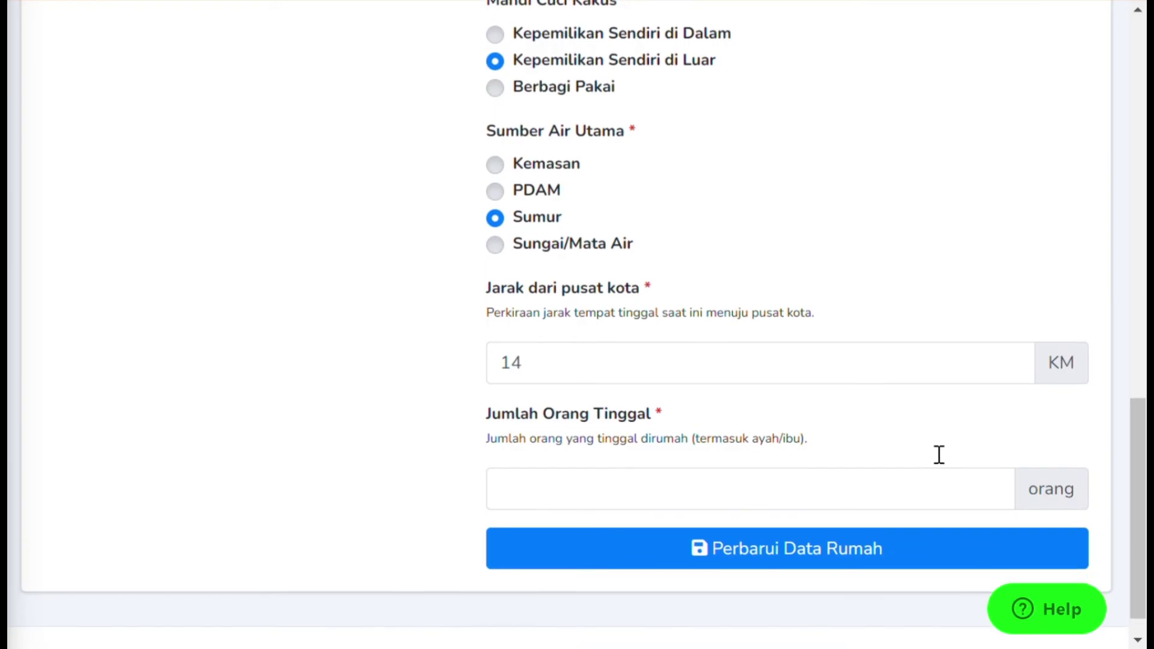
pyautogui.click(567, 494)
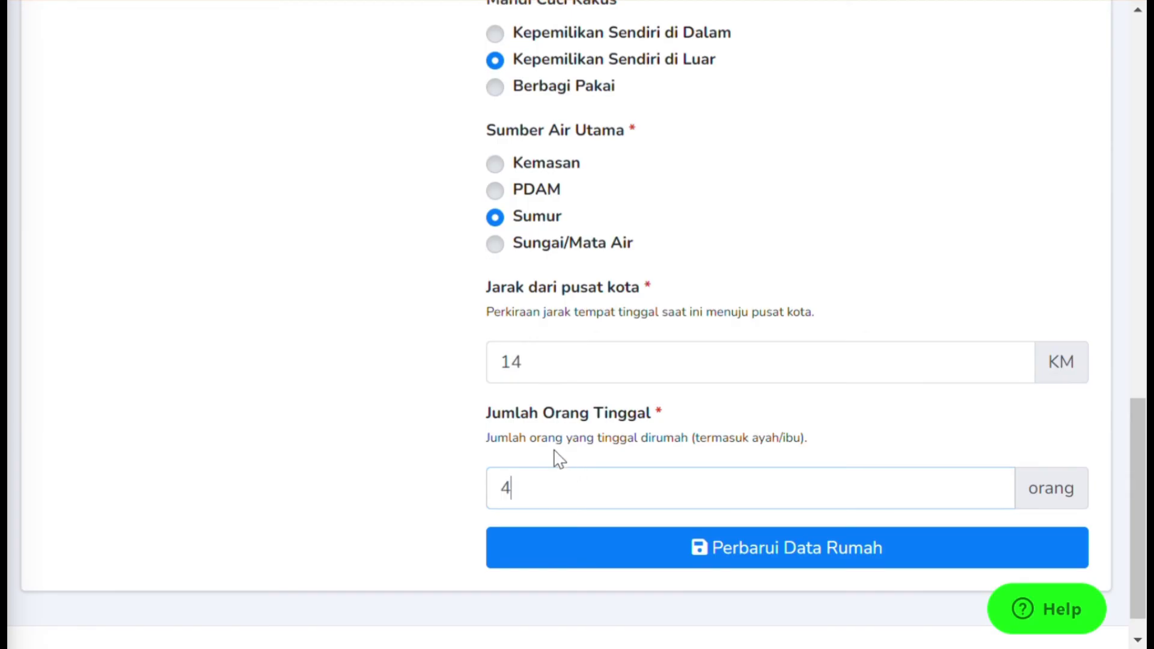
# - Review the front-view and family-room house photos along with the completed form fields
pyautogui.scroll(15, 613, 428)
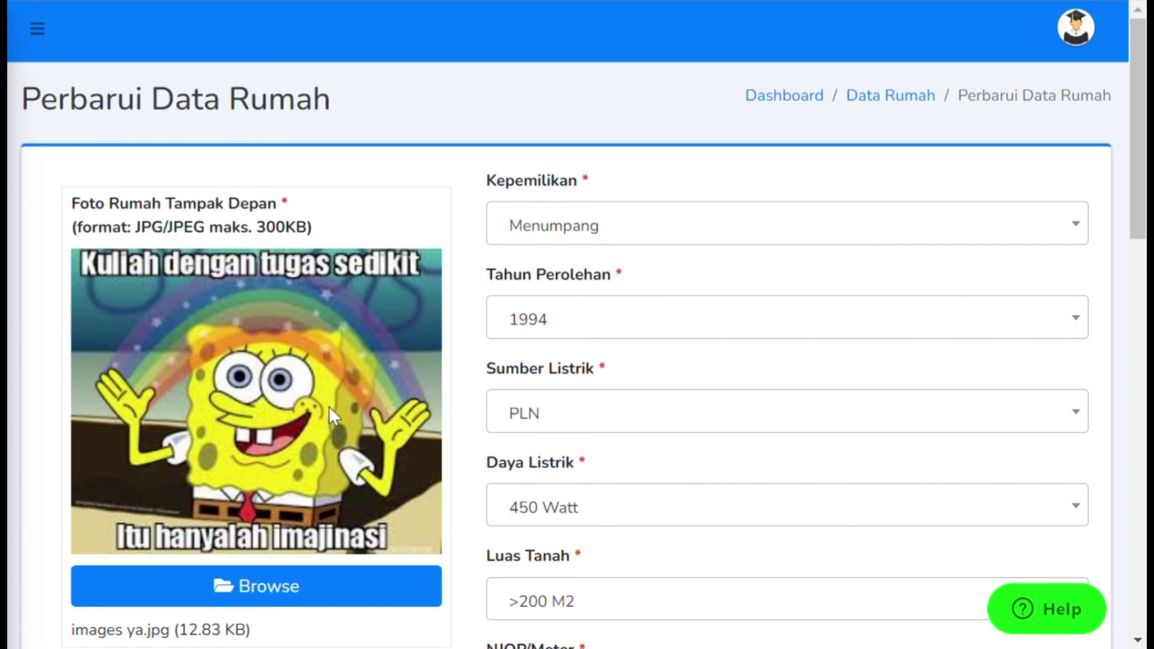
pyautogui.scroll(-3, 328, 406)
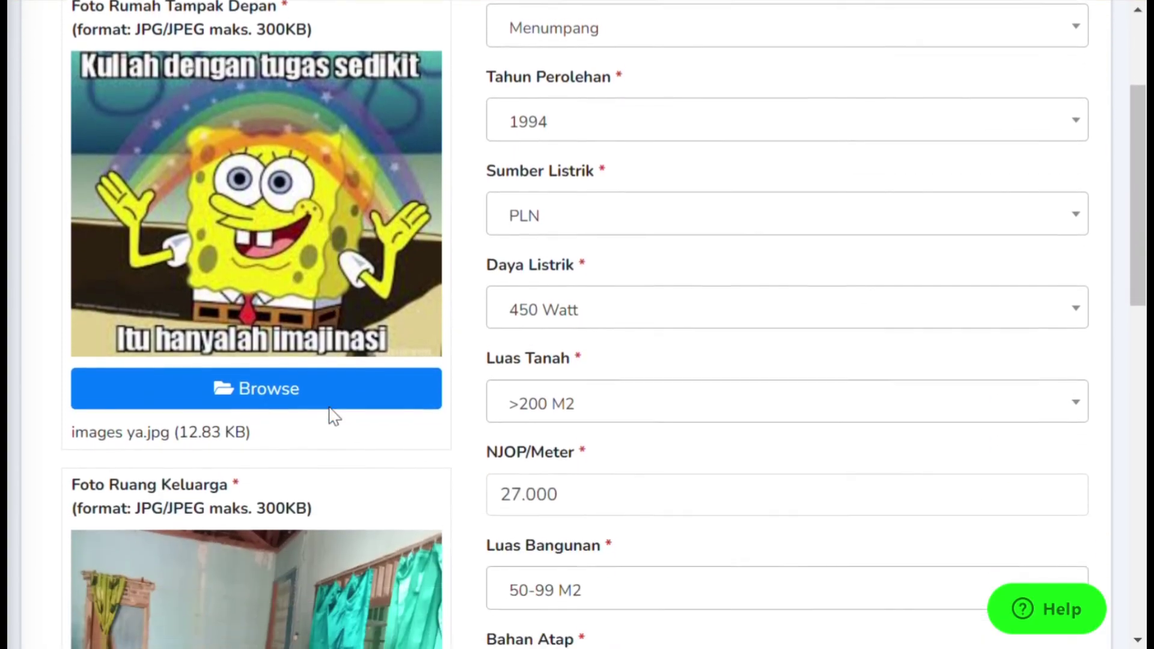
pyautogui.scroll(3, 334, 415)
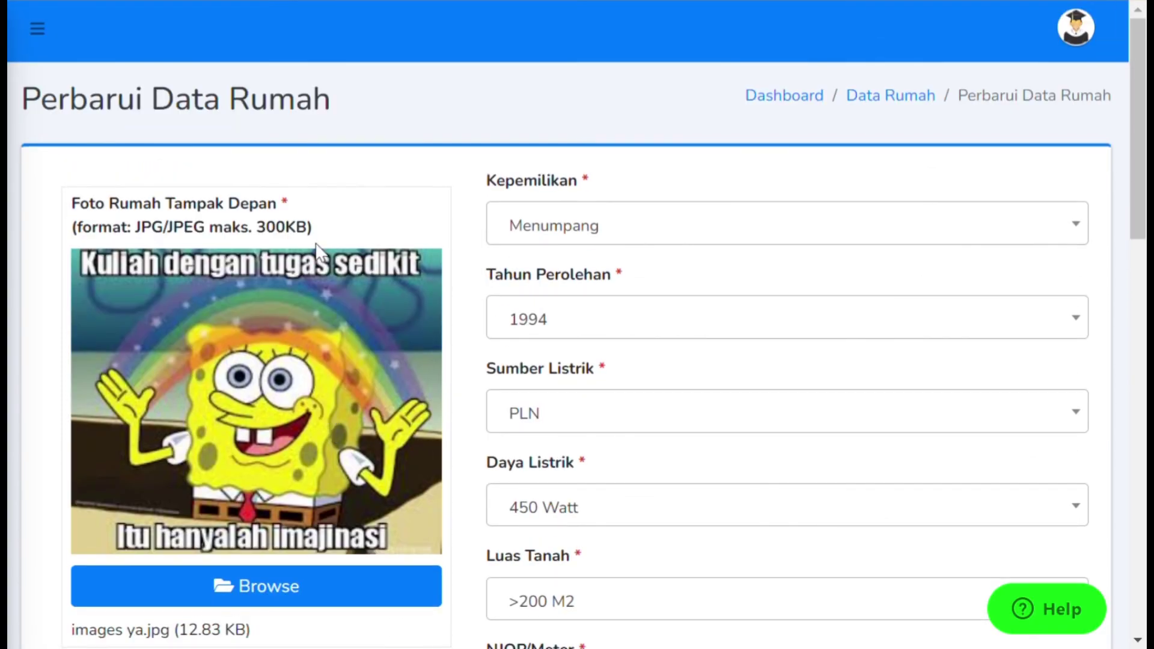
pyautogui.scroll(-7, 328, 412)
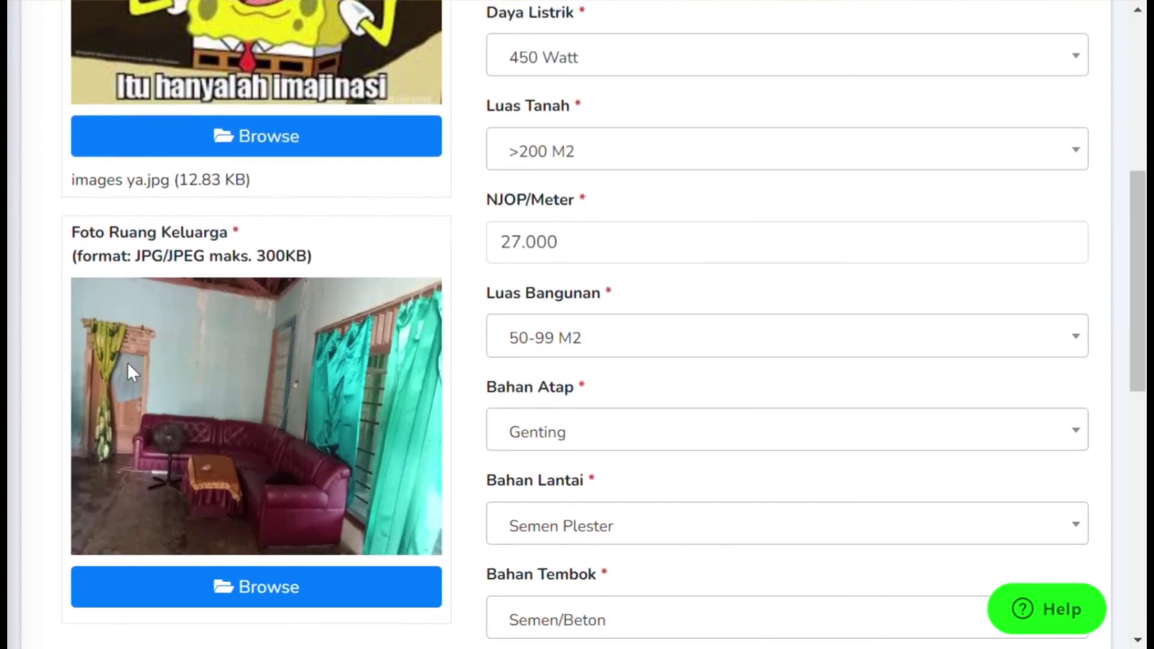
pyautogui.scroll(-2, 248, 447)
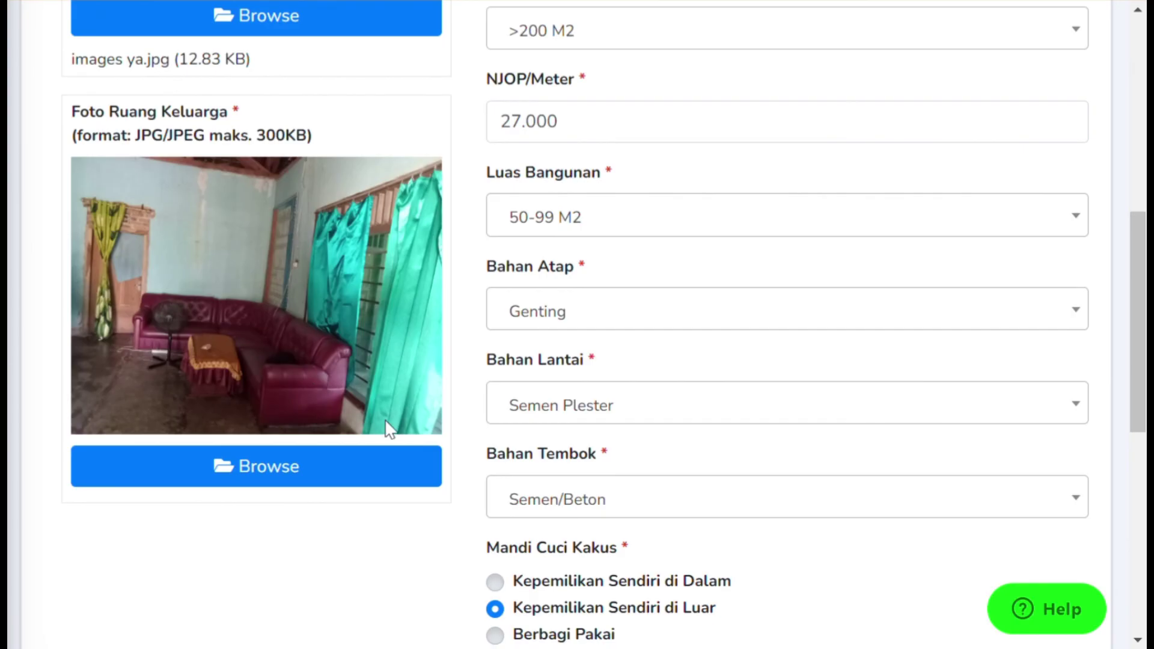
pyautogui.scroll(1, 386, 421)
pyautogui.scroll(1, 313, 350)
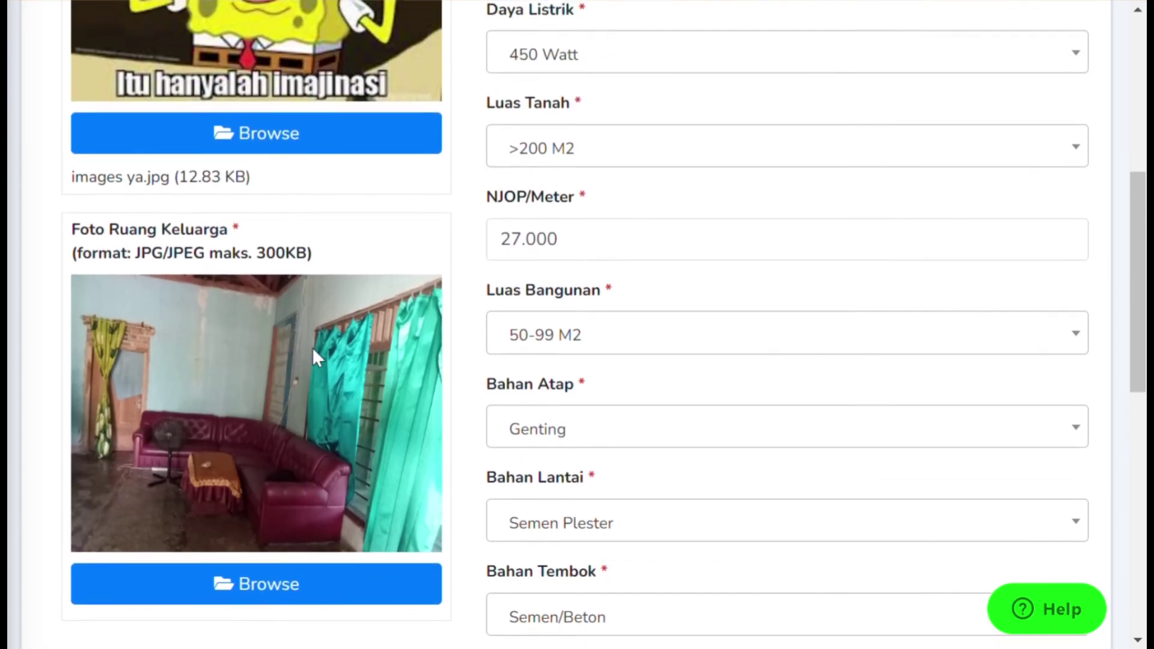
pyautogui.scroll(1, 313, 350)
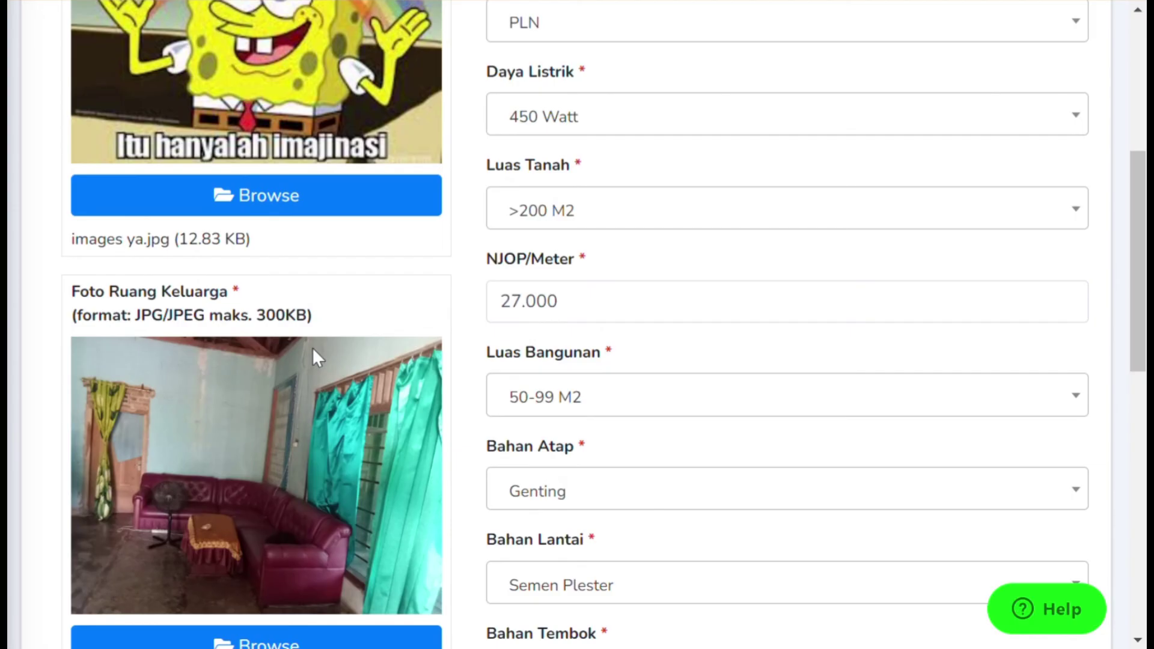
pyautogui.scroll(3, 312, 347)
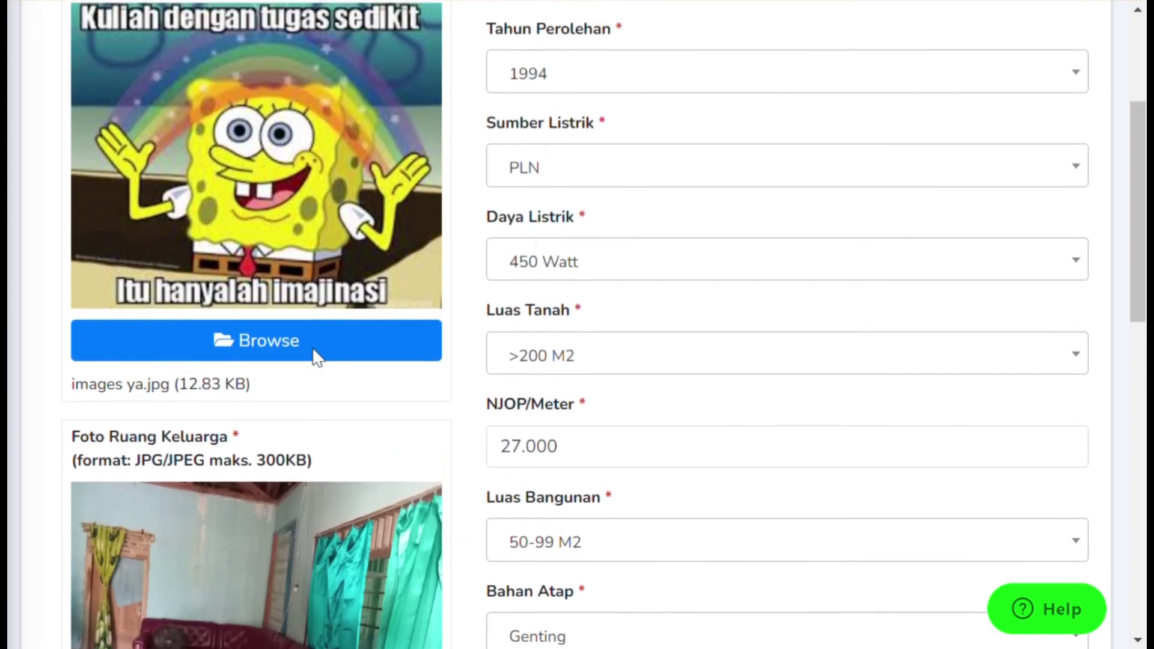